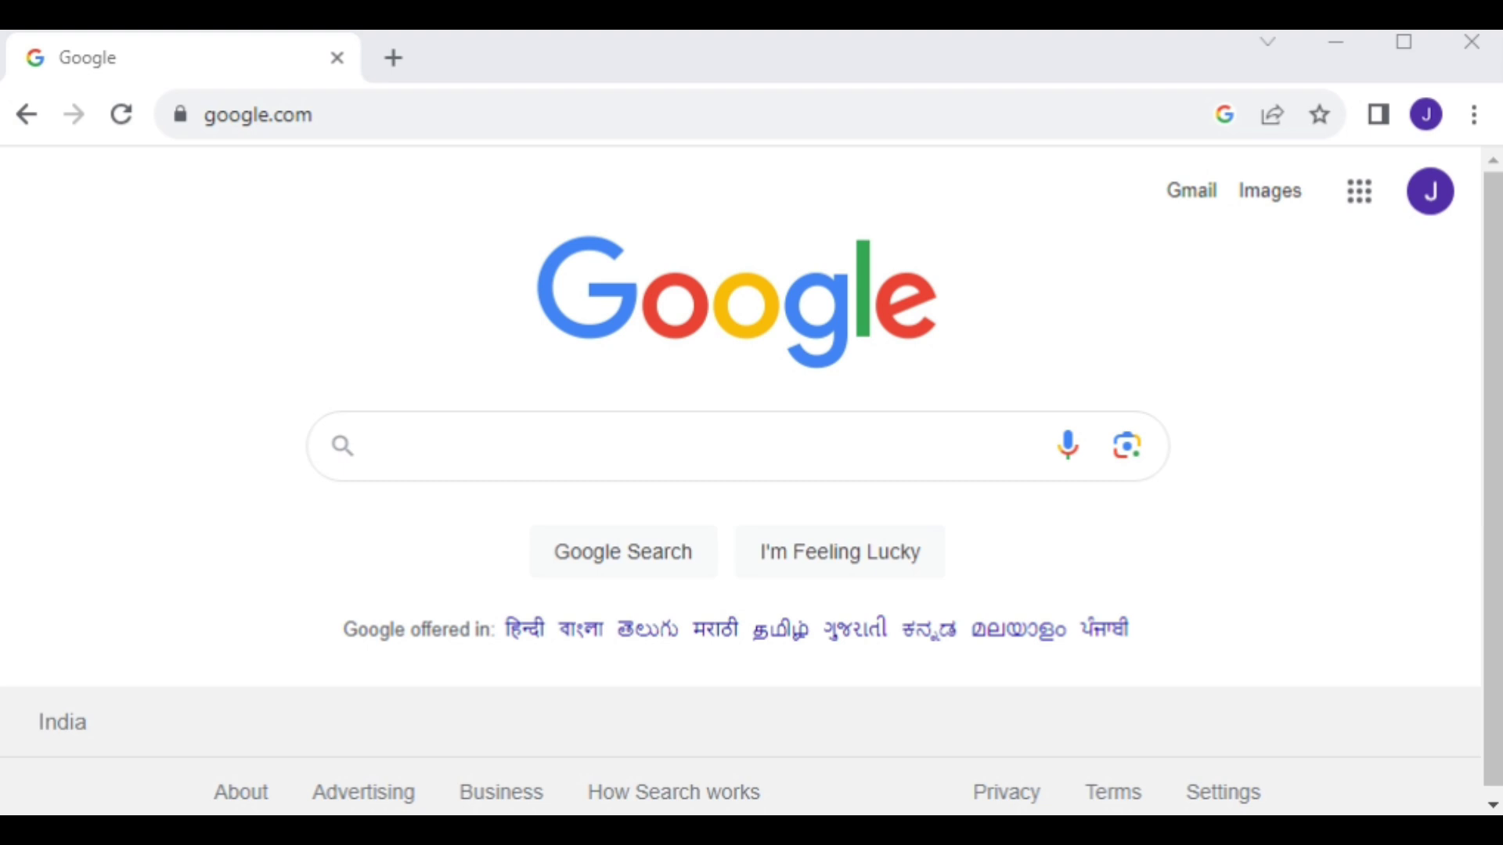
Search Google for 'chatgpt' and follow the result to the chat.openai.com login page.
{"action": "left_click", "coordinate": [379, 455]}
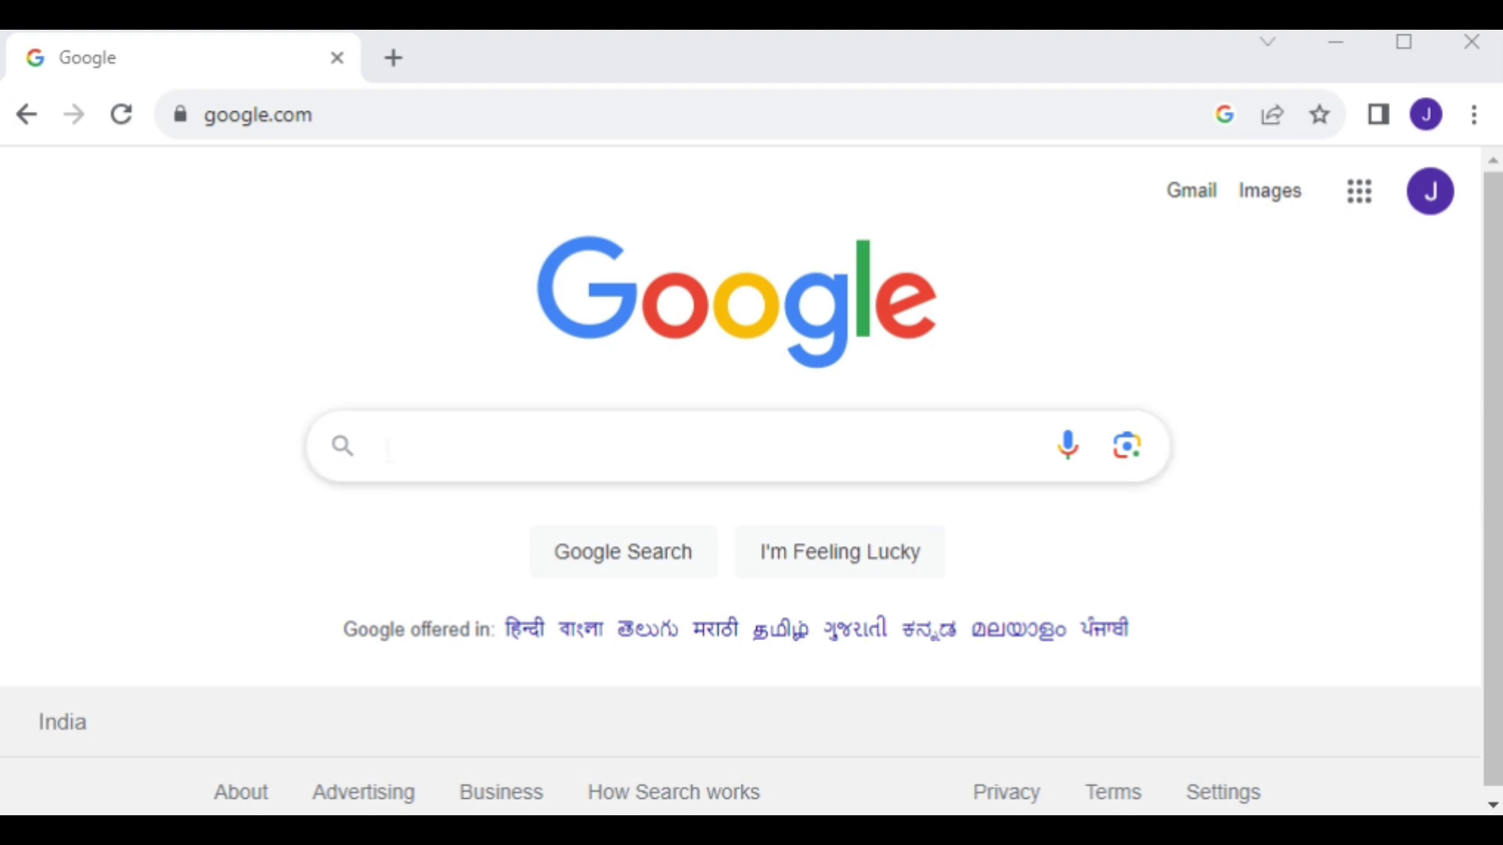
{"action": "left_click", "coordinate": [420, 520]}
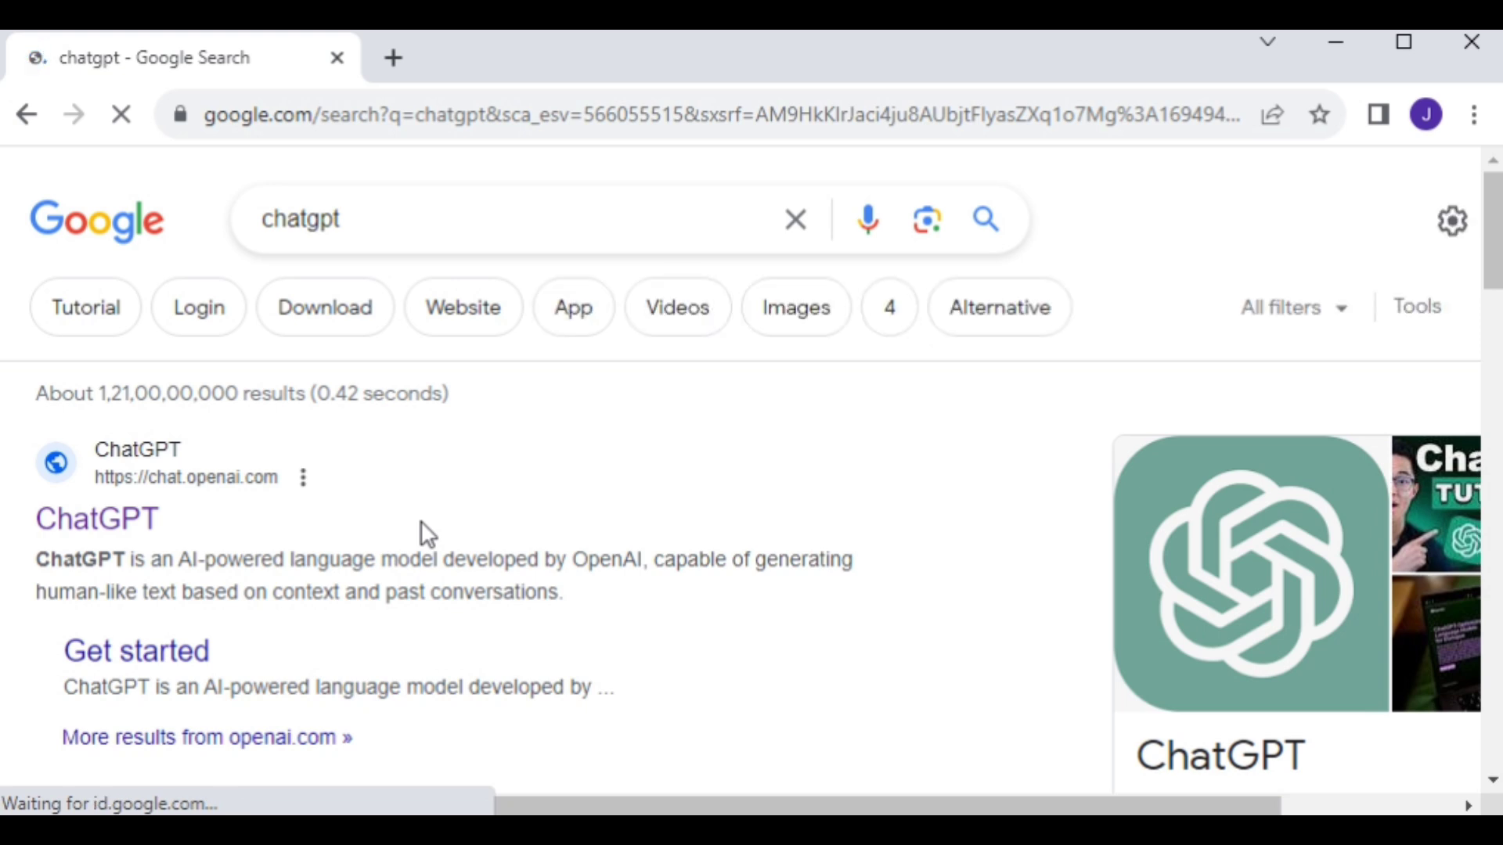
{"action": "left_click", "coordinate": [126, 522]}
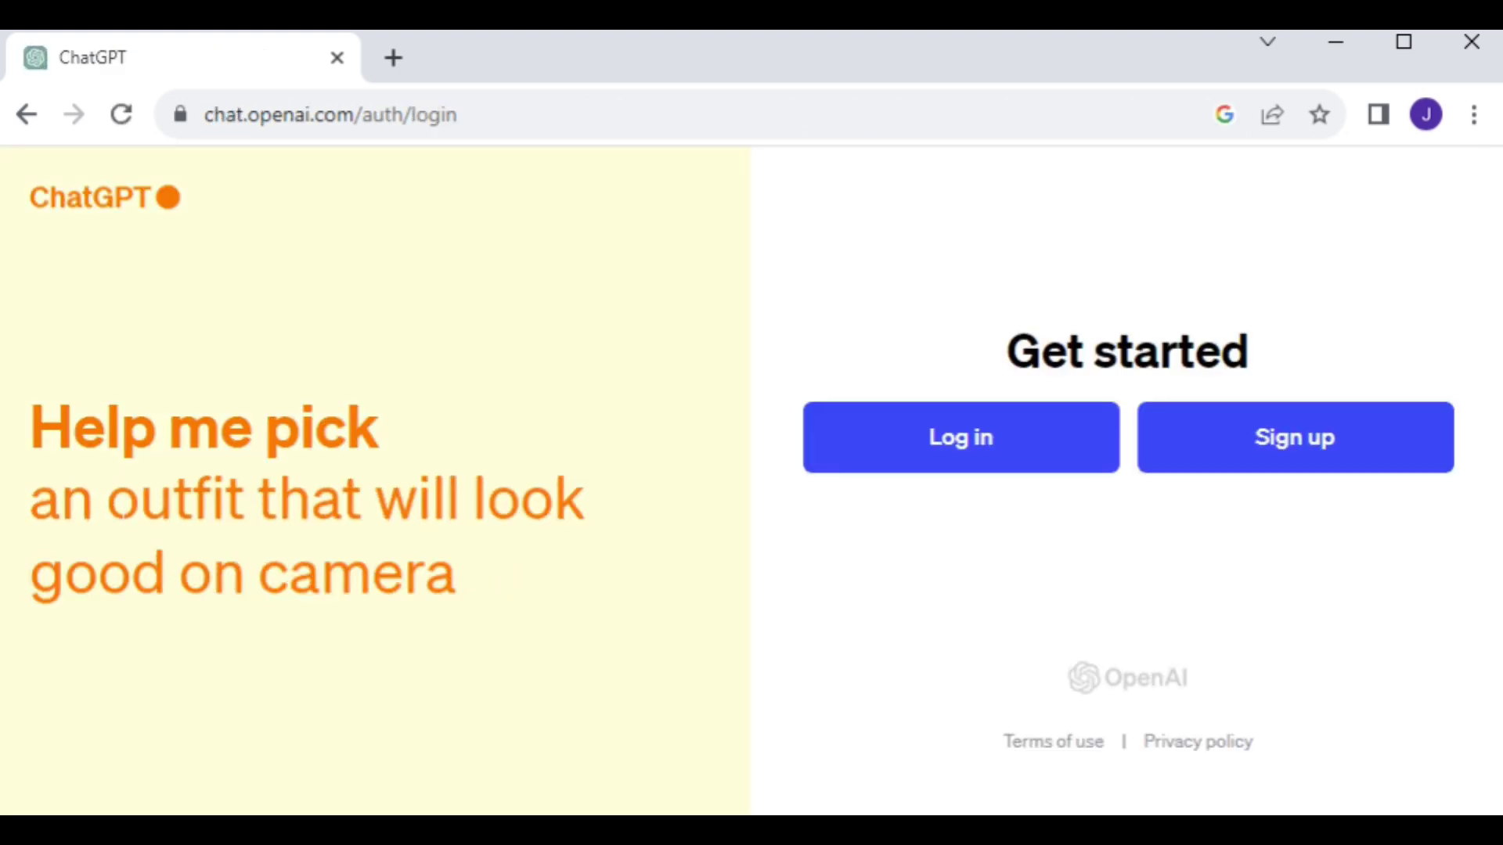
Log in to ChatGPT through 'Continue with Google' using the first listed Google account.
{"action": "left_click", "coordinate": [939, 449]}
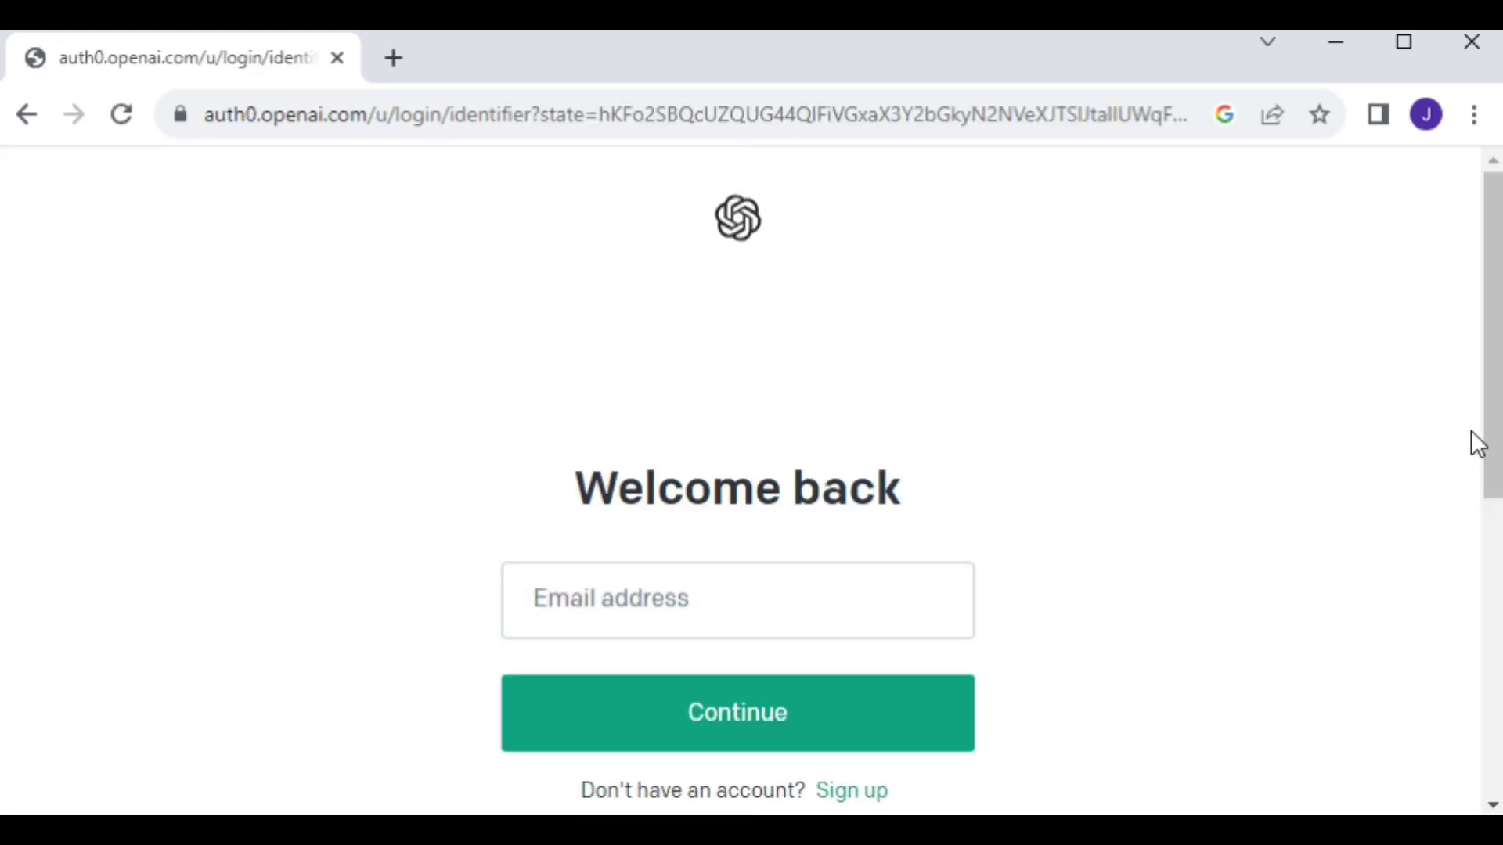
{"action": "left_click_drag", "start_coordinate": [1493, 447], "coordinate": [1491, 602]}
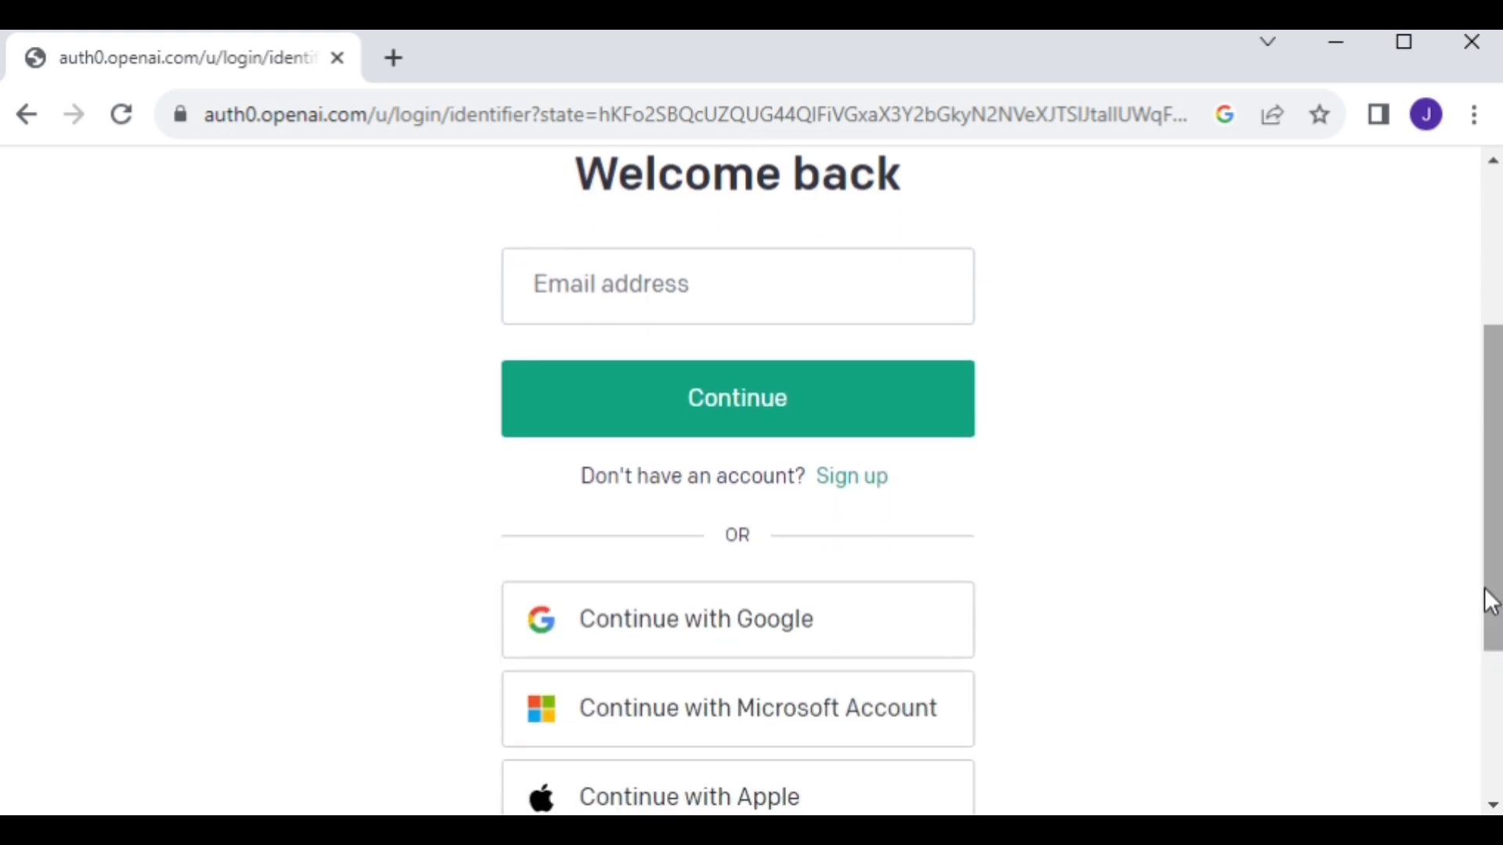
{"action": "left_click", "coordinate": [755, 618]}
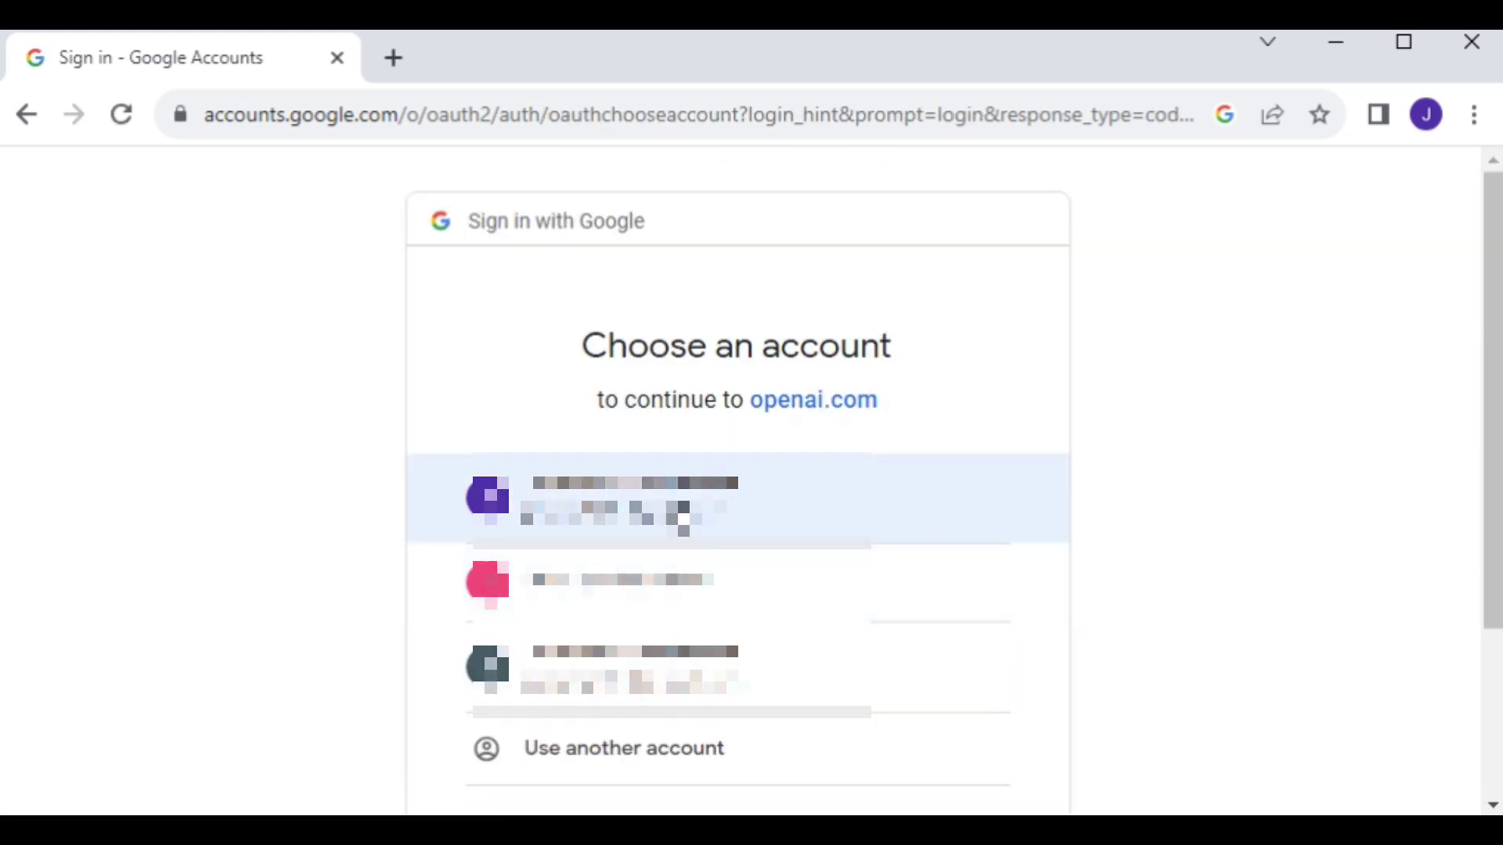
{"action": "left_click", "coordinate": [683, 518]}
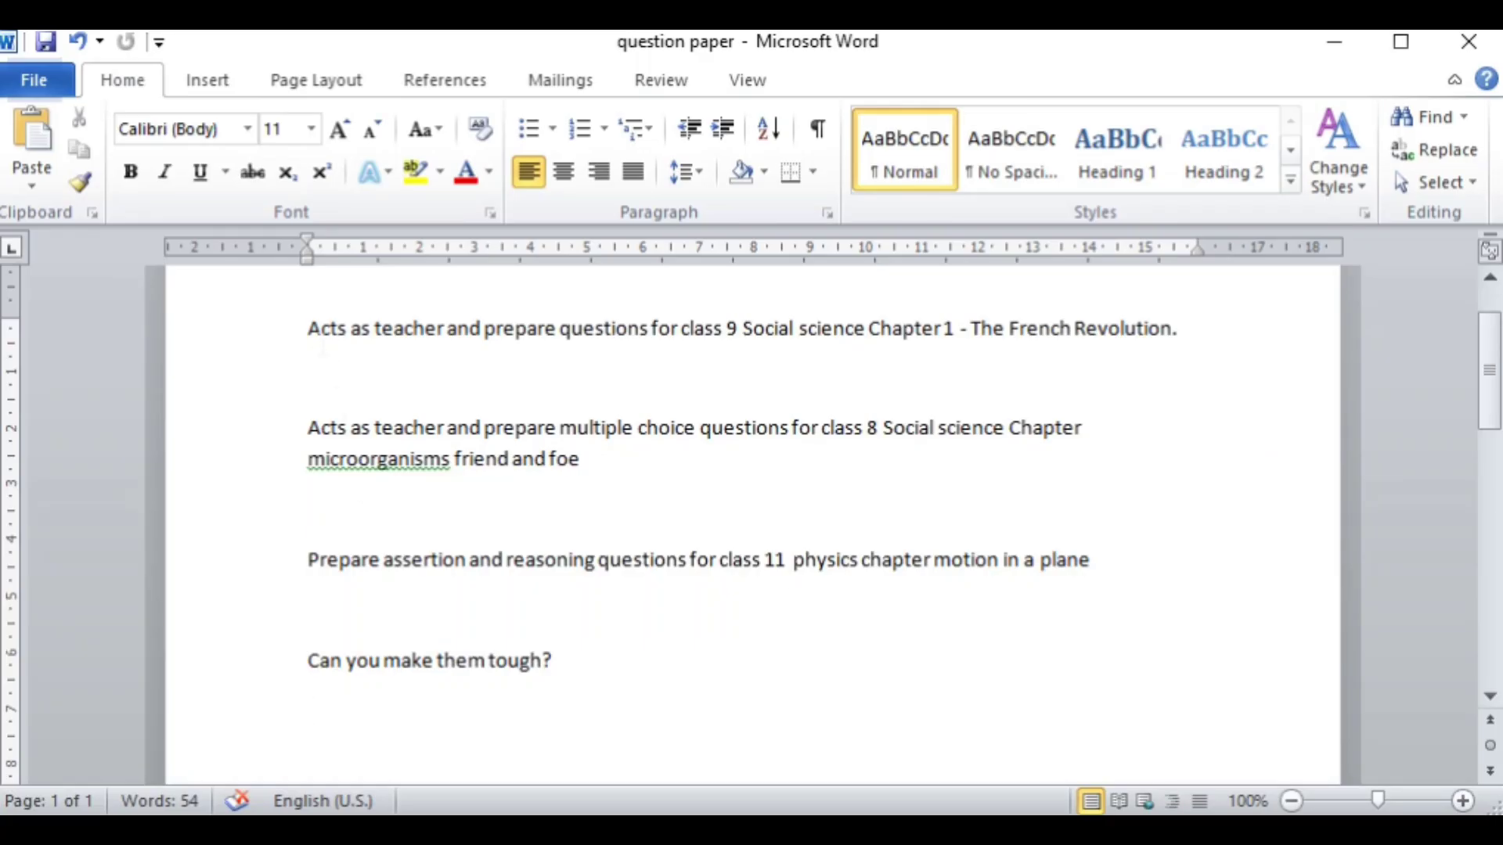
Copy the first paragraph, the French Revolution prompt, from the Word question paper and return to Chrome.
{"action": "left_click", "coordinate": [309, 329]}
{"action": "left_click_drag", "start_coordinate": [307, 330], "coordinate": [1192, 326]}
{"action": "key", "text": "ctrl+c"}
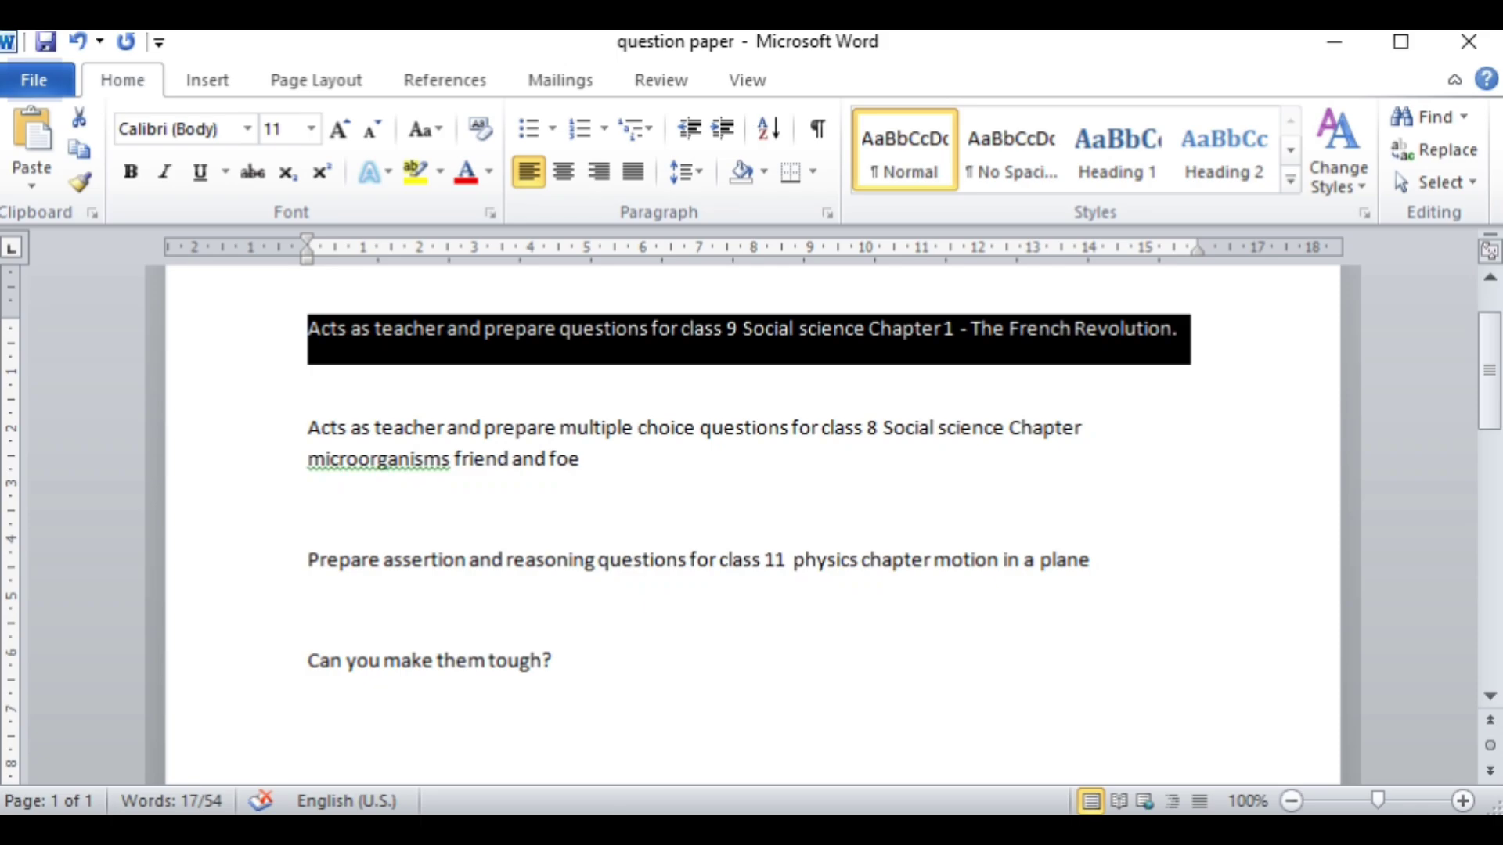
{"action": "key", "text": "alt+Tab"}
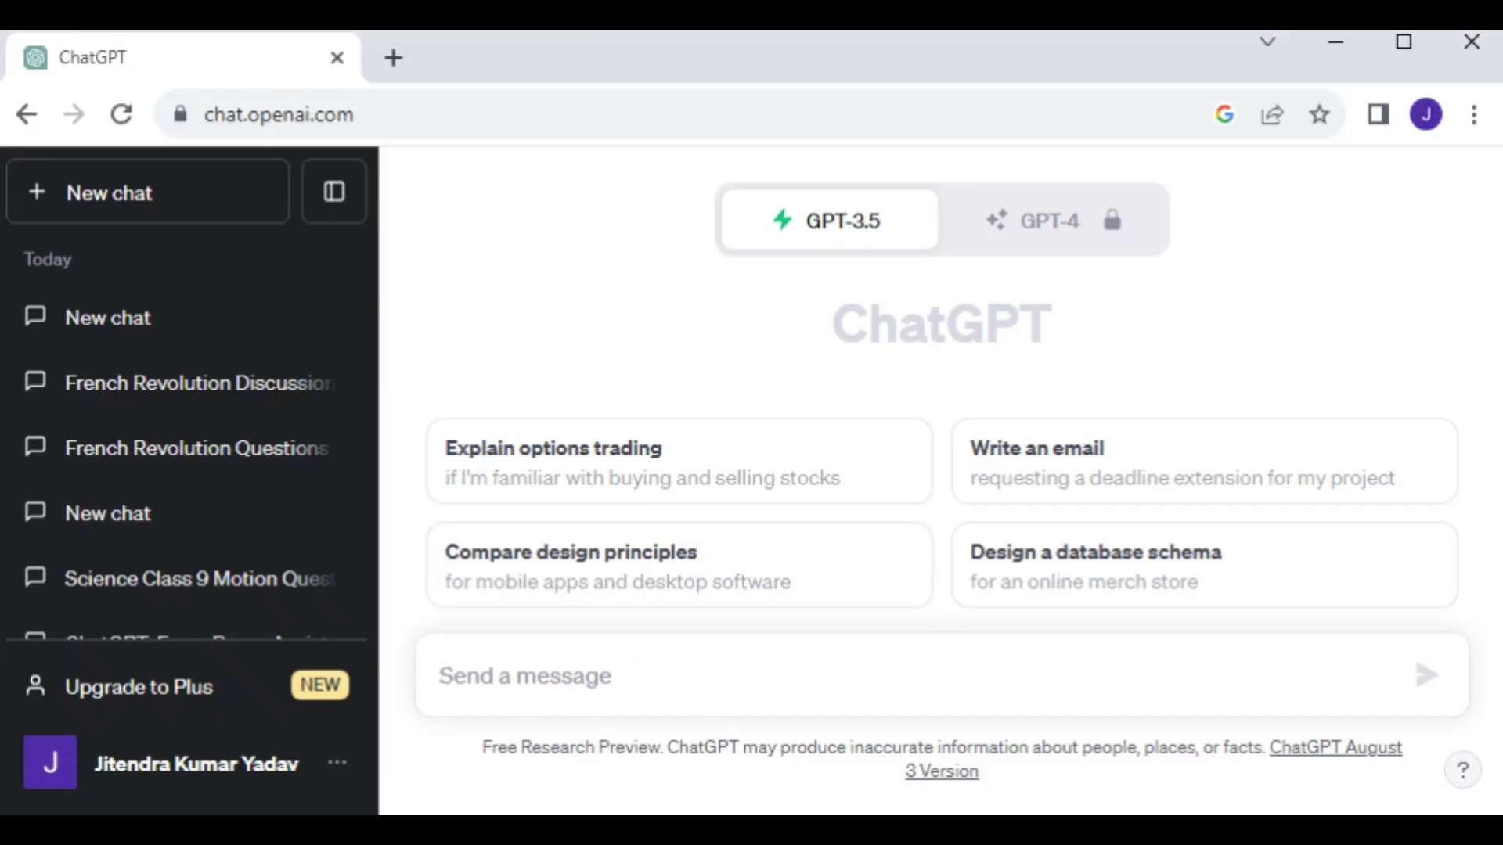
Paste and send the French Revolution prompt, then scroll through the 12 class 9 questions.
{"action": "key", "text": "ctrl+v"}
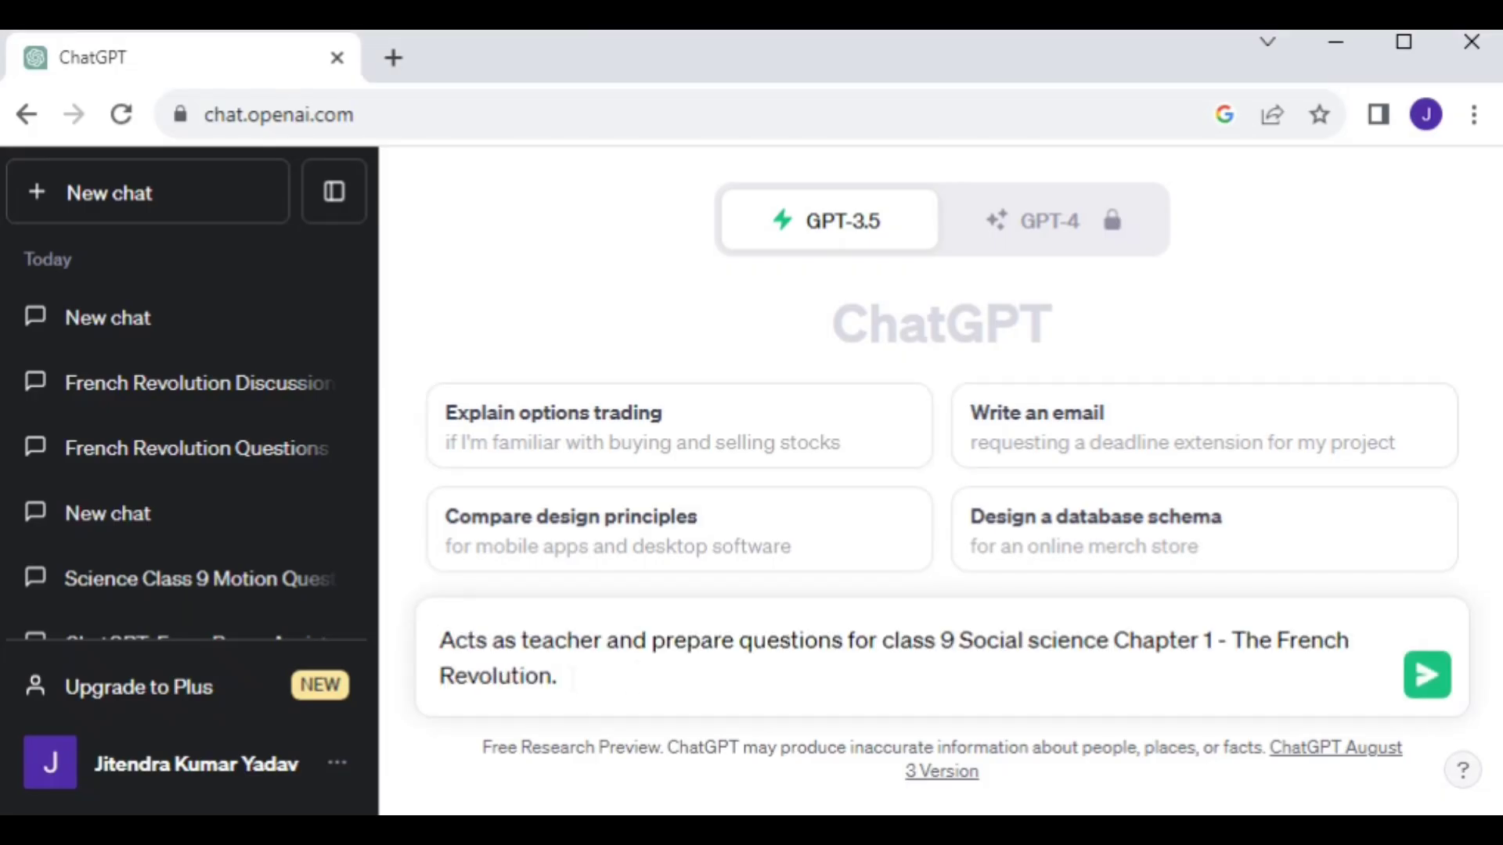
{"action": "key", "text": "Return"}
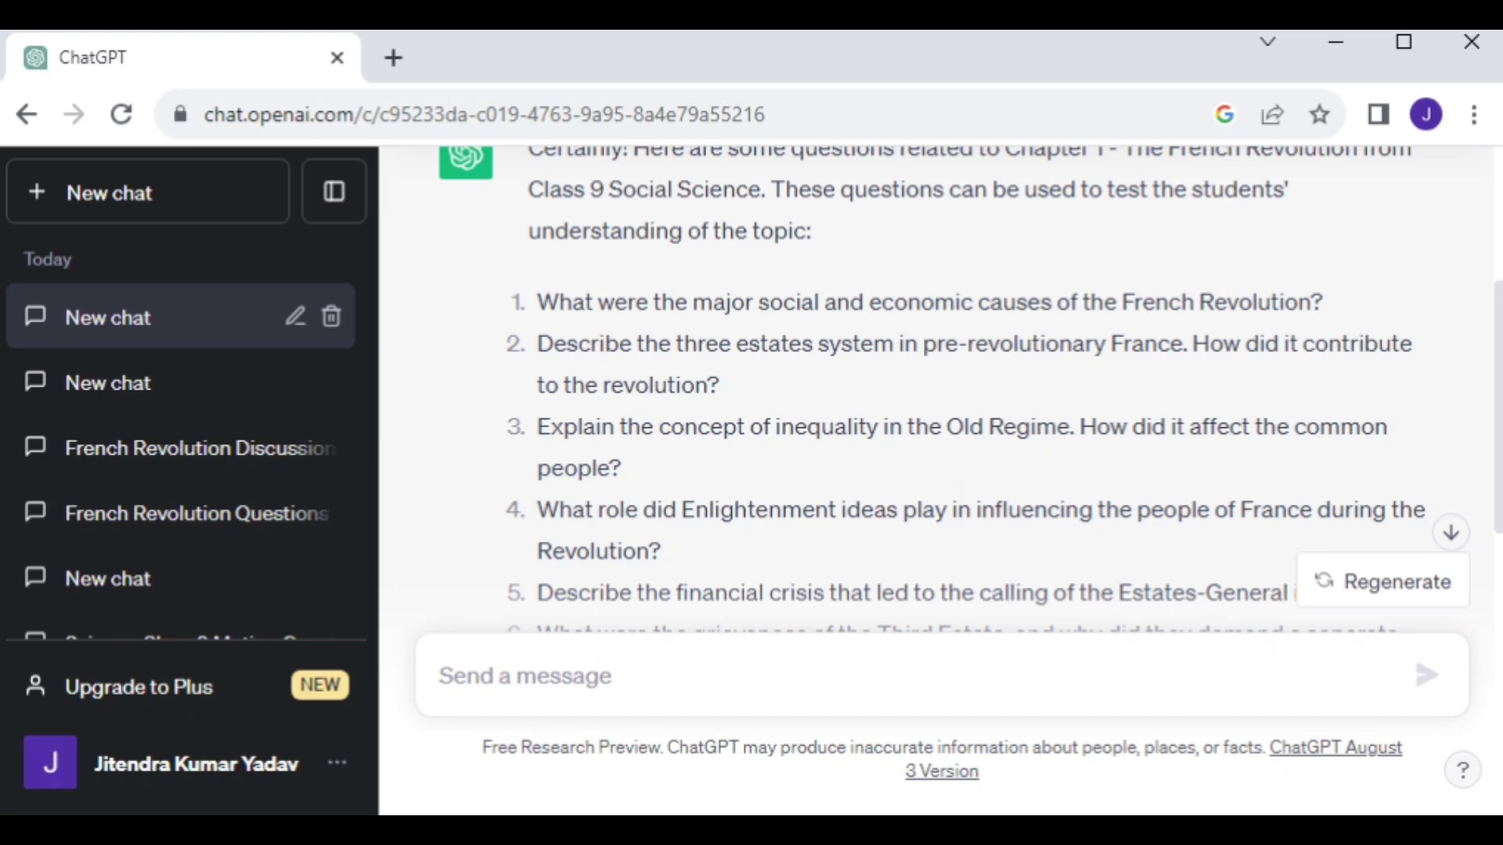
{"action": "scroll", "coordinate": [956, 492], "scroll_direction": "down", "scroll_amount": 5}
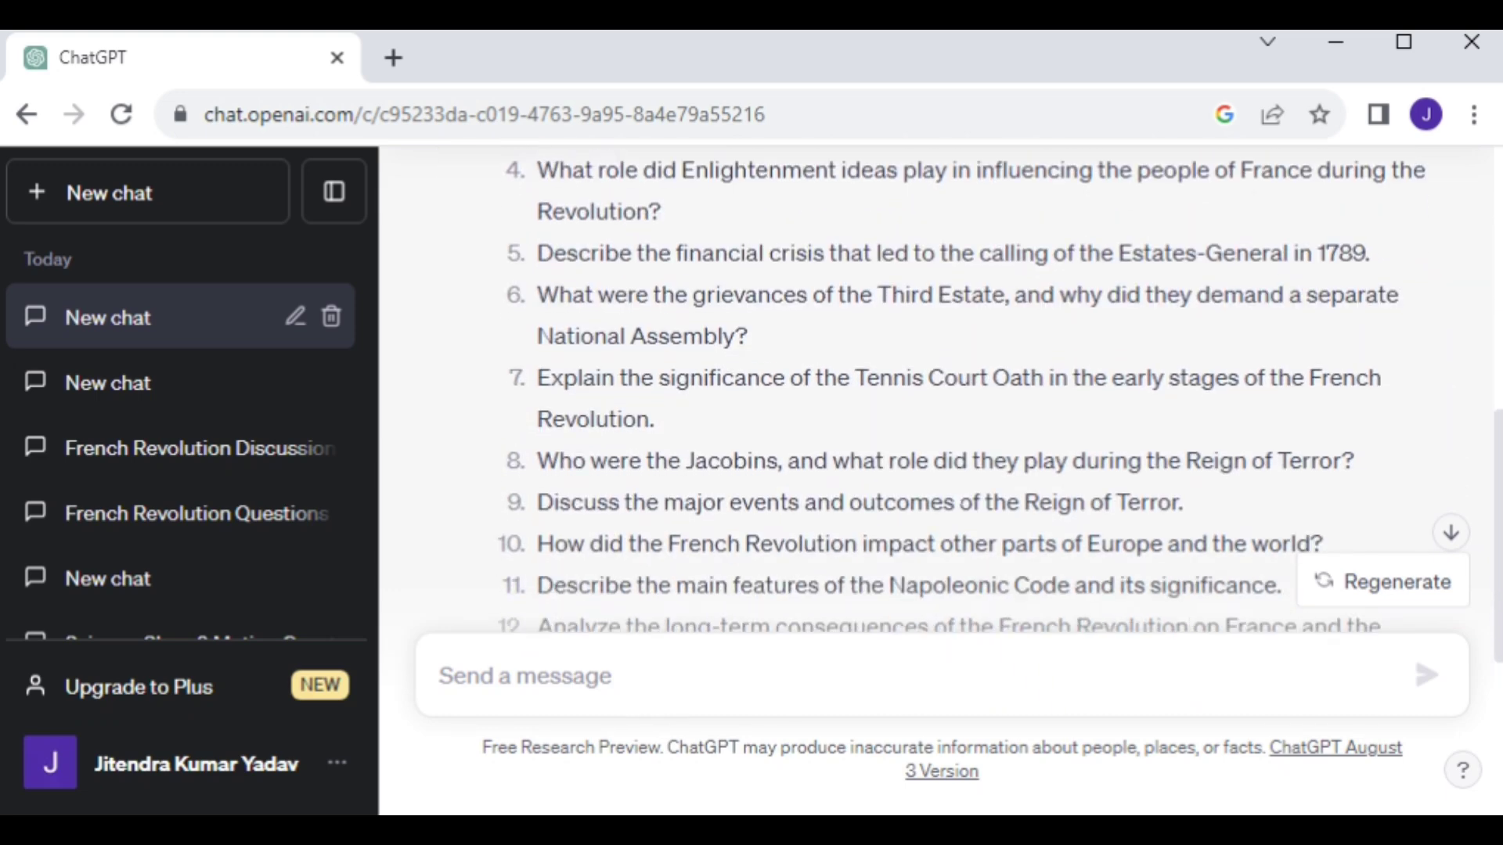
{"action": "scroll", "coordinate": [964, 505], "scroll_direction": "down", "scroll_amount": 5}
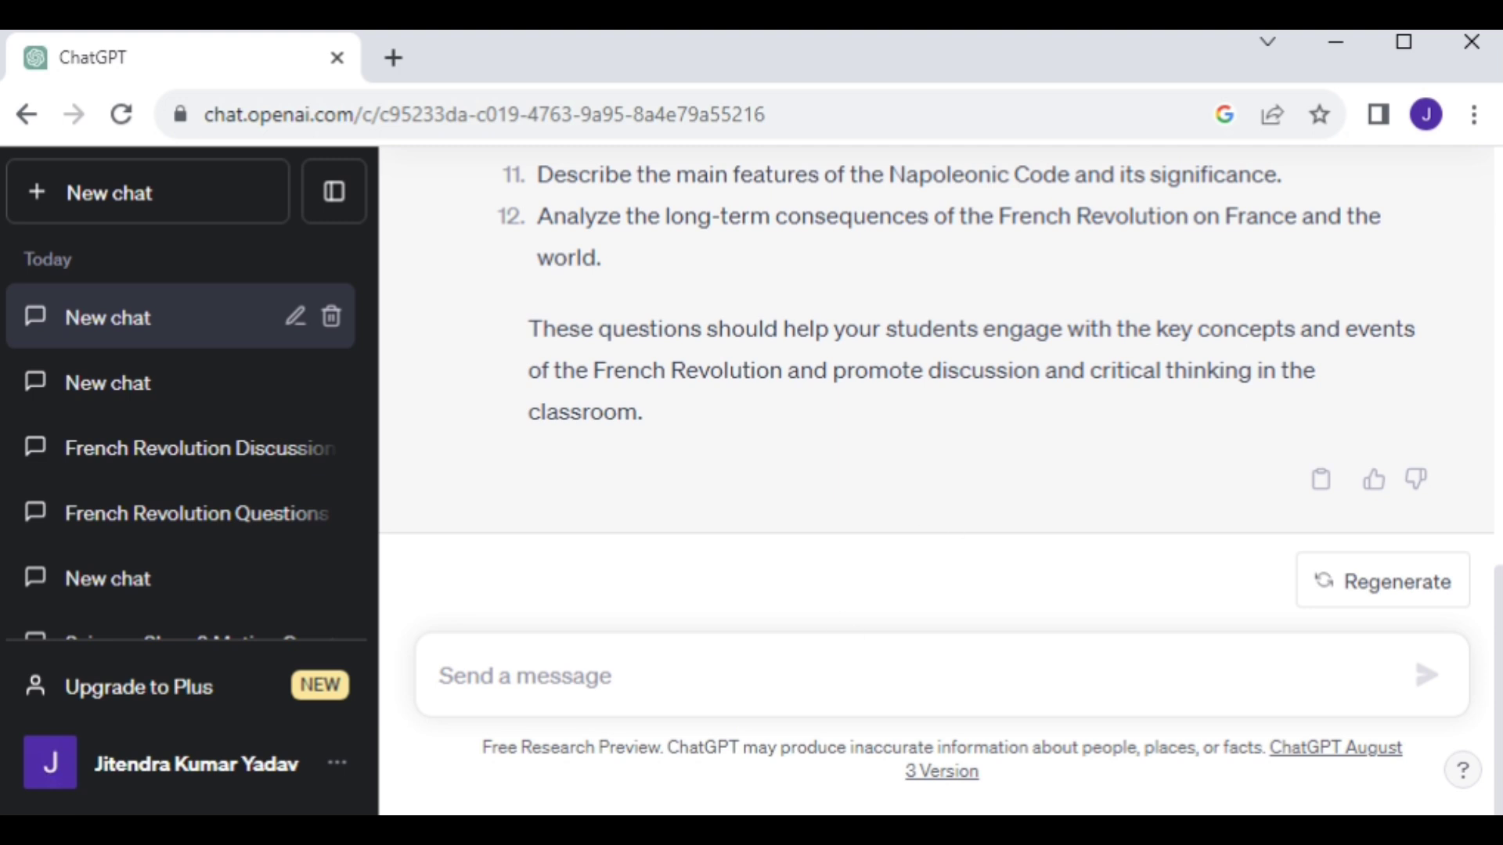
Copy the class 8 microorganisms friend and foe prompt from Word into the ChatGPT message box.
{"action": "key", "text": "alt+Tab"}
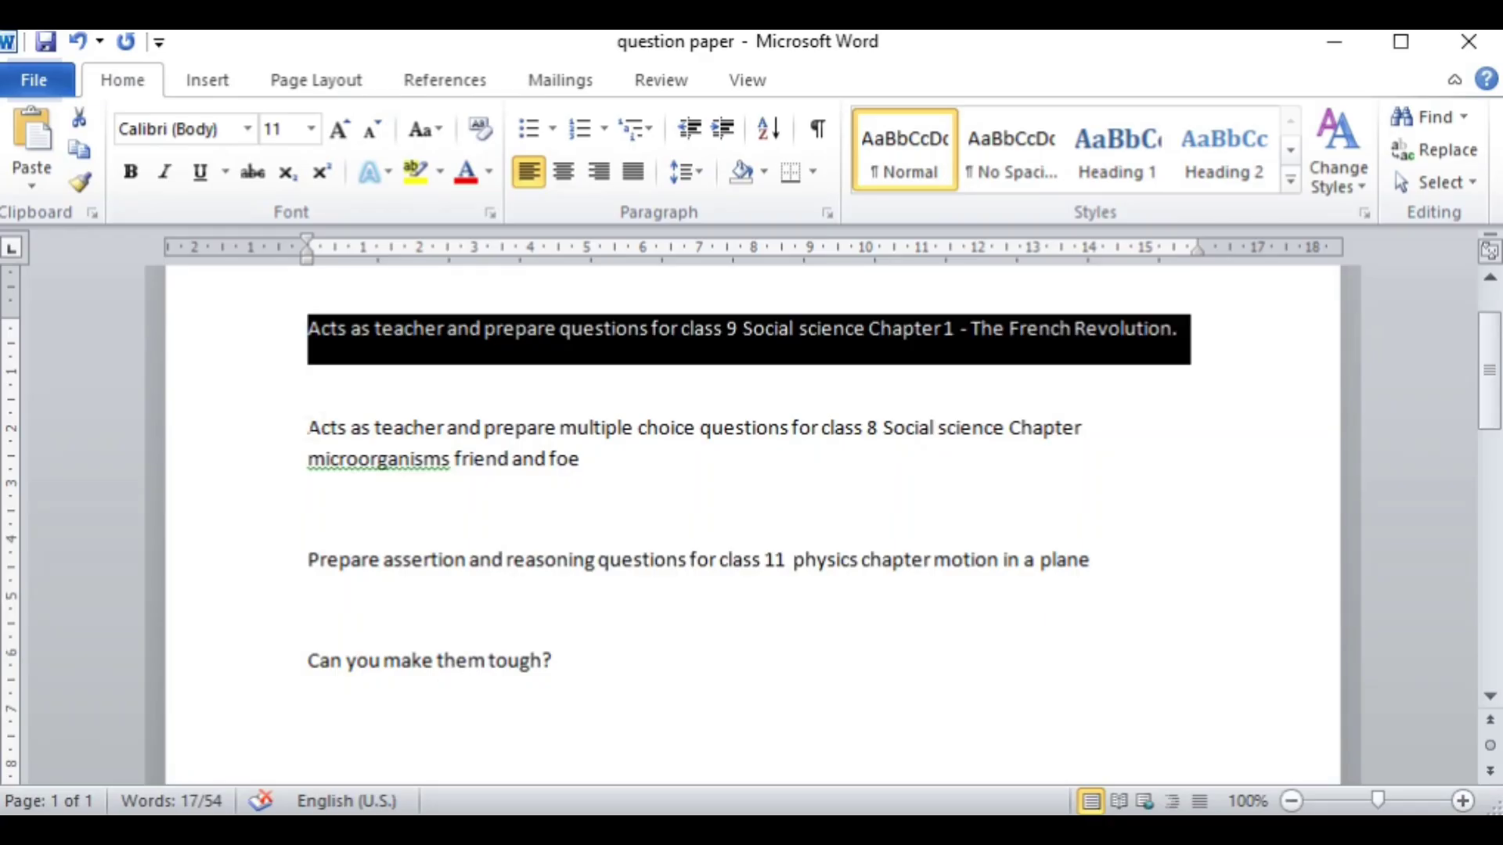
{"action": "left_click_drag", "start_coordinate": [308, 427], "coordinate": [609, 469]}
{"action": "key", "text": "ctrl+c"}
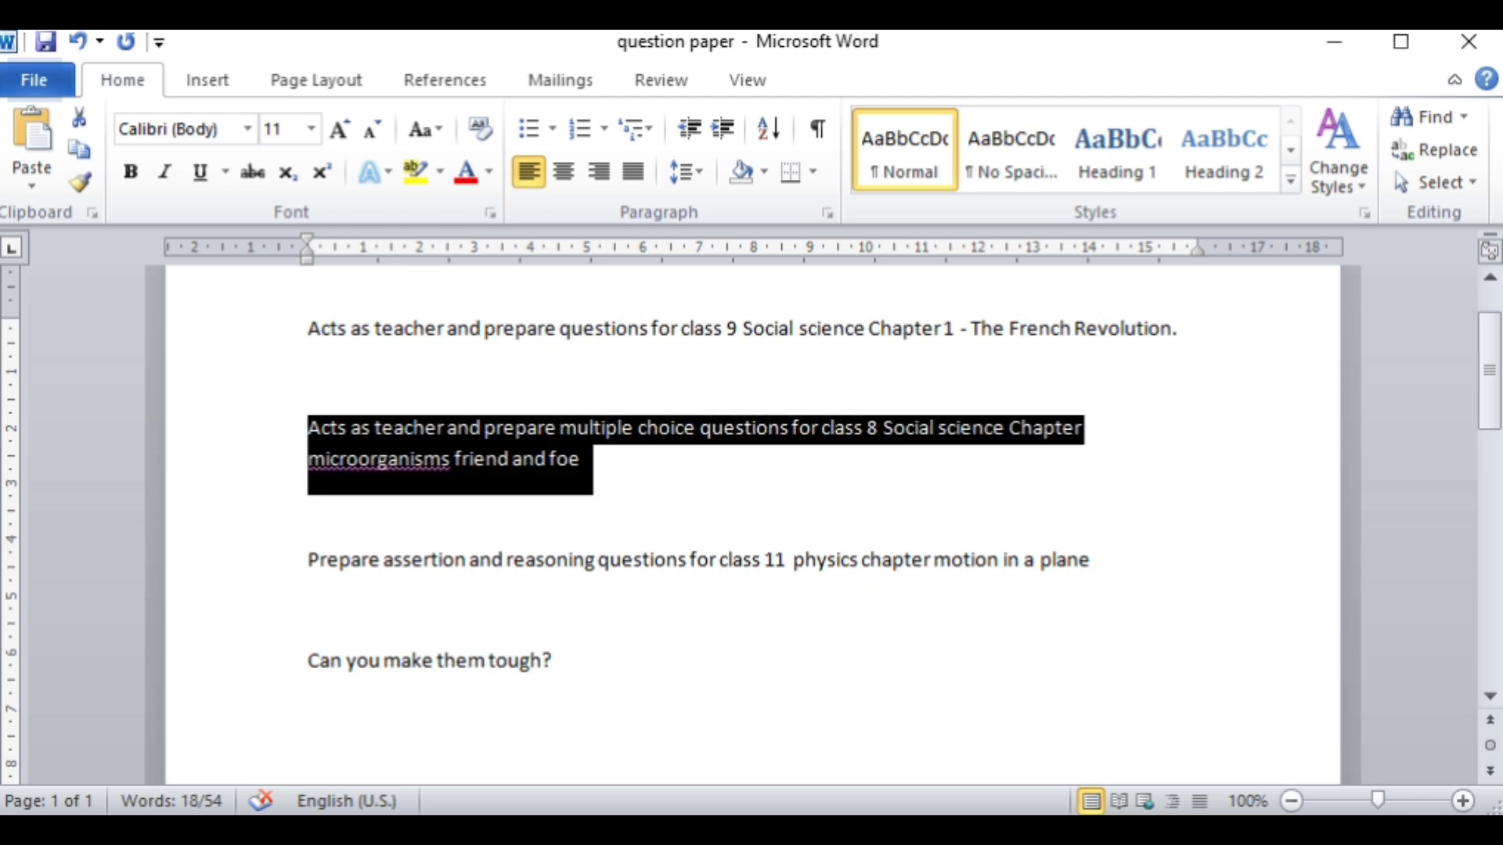
{"action": "key", "text": "alt+Tab"}
{"action": "key", "text": "ctrl+v"}
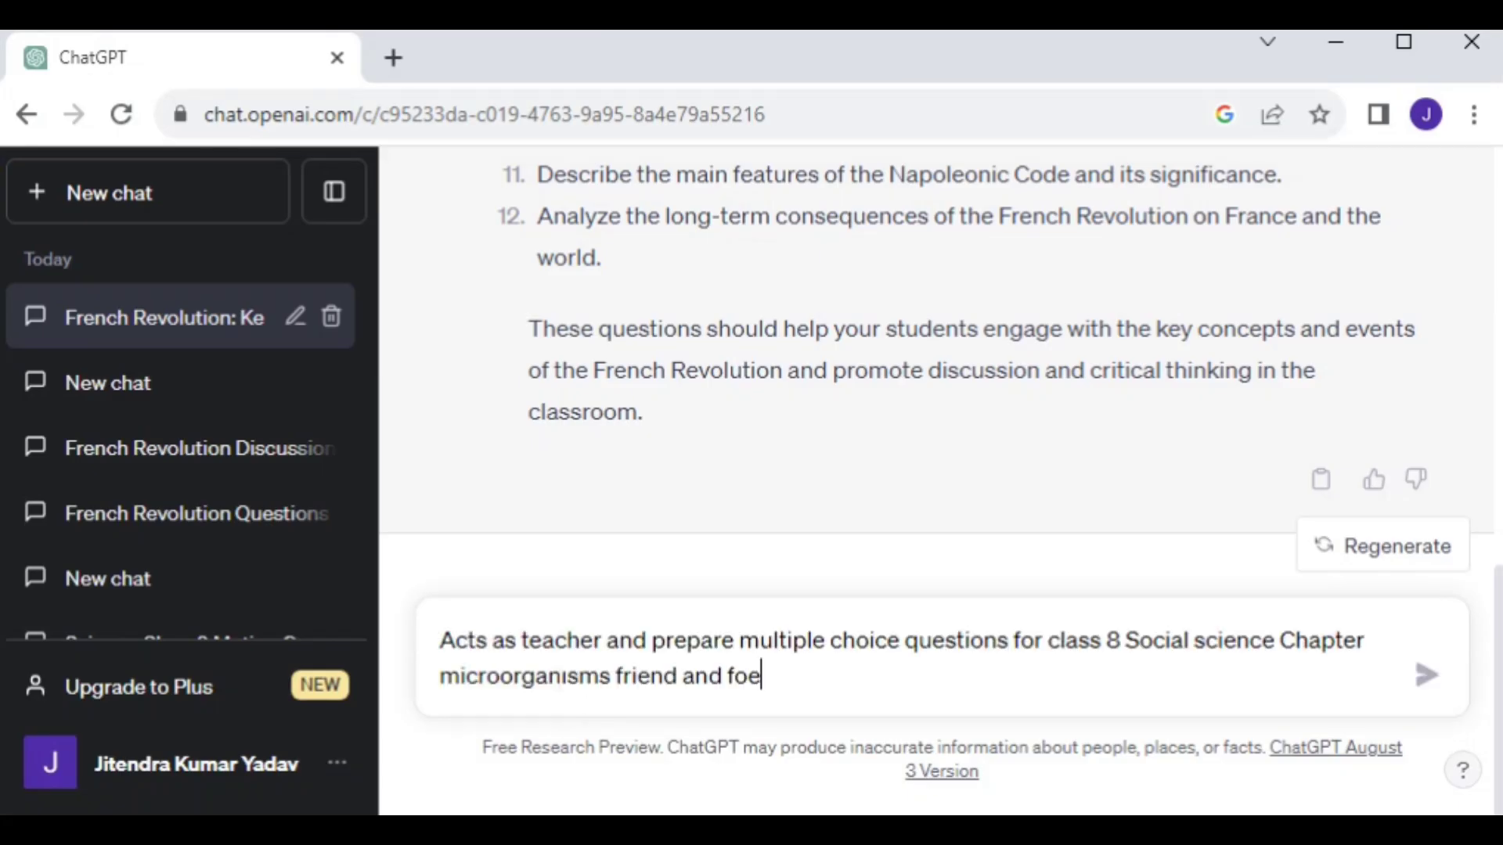
Delete 'Social' from the microorganisms prompt, send it, and review the ten MCQs with answers.
{"action": "left_click_drag", "start_coordinate": [1193, 641], "coordinate": [1127, 643]}
{"action": "key", "text": "BackSpace"}
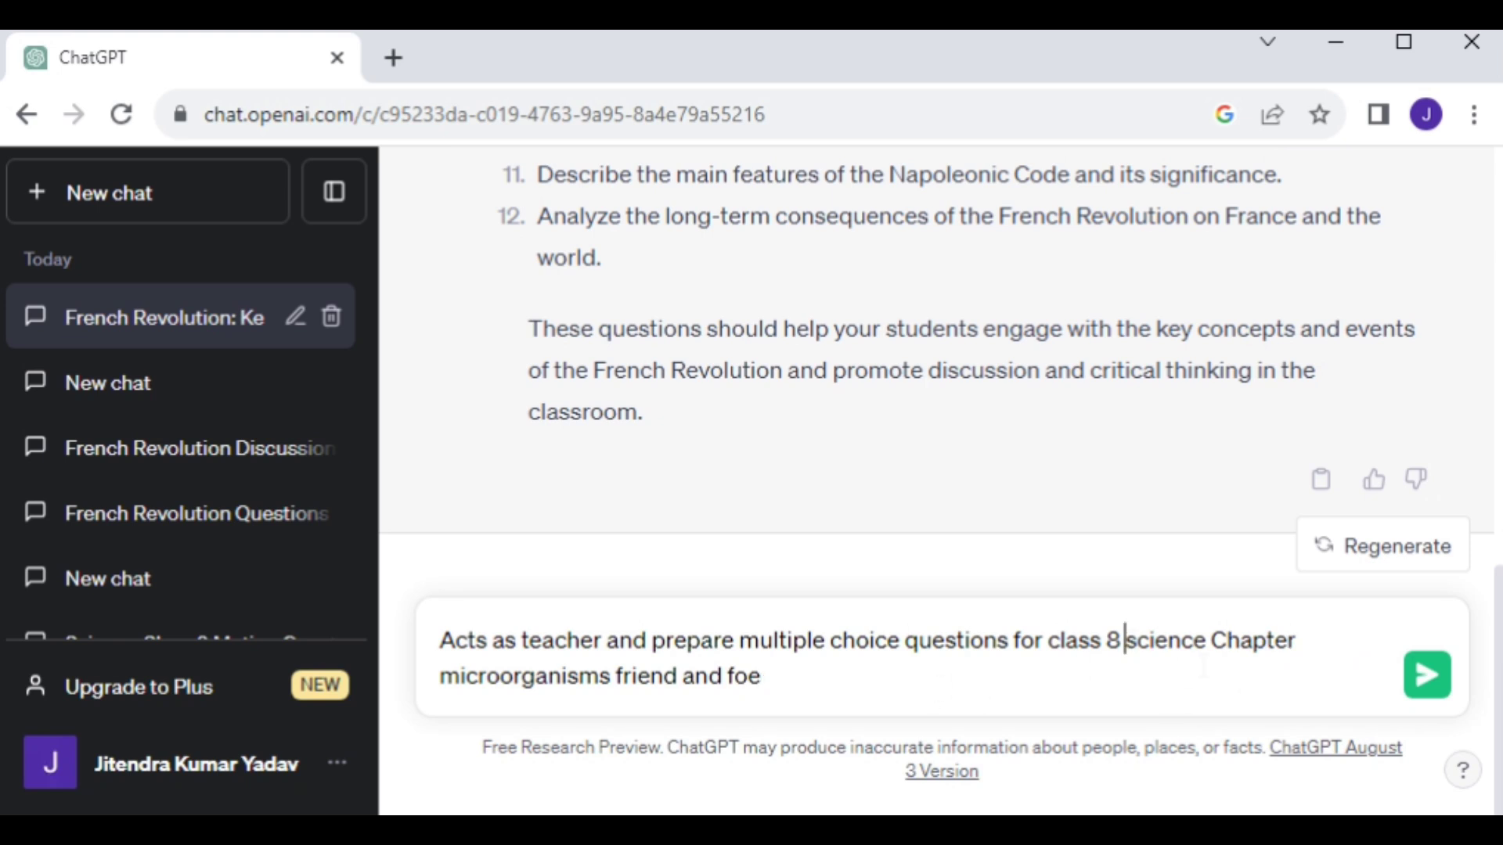
{"action": "left_click", "coordinate": [1423, 684]}
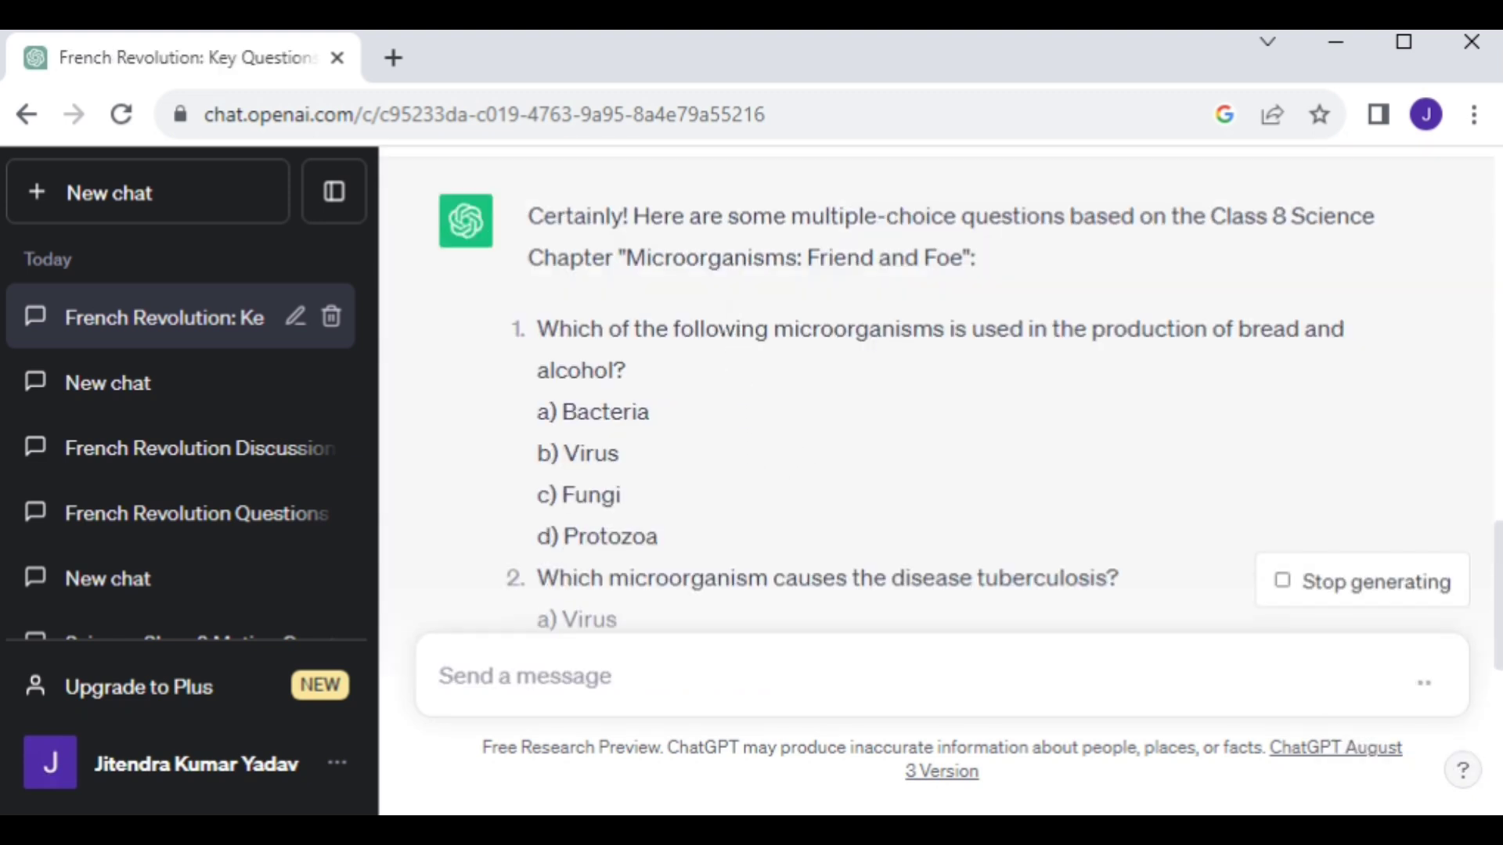
{"action": "scroll", "coordinate": [723, 325], "scroll_direction": "down", "scroll_amount": 8}
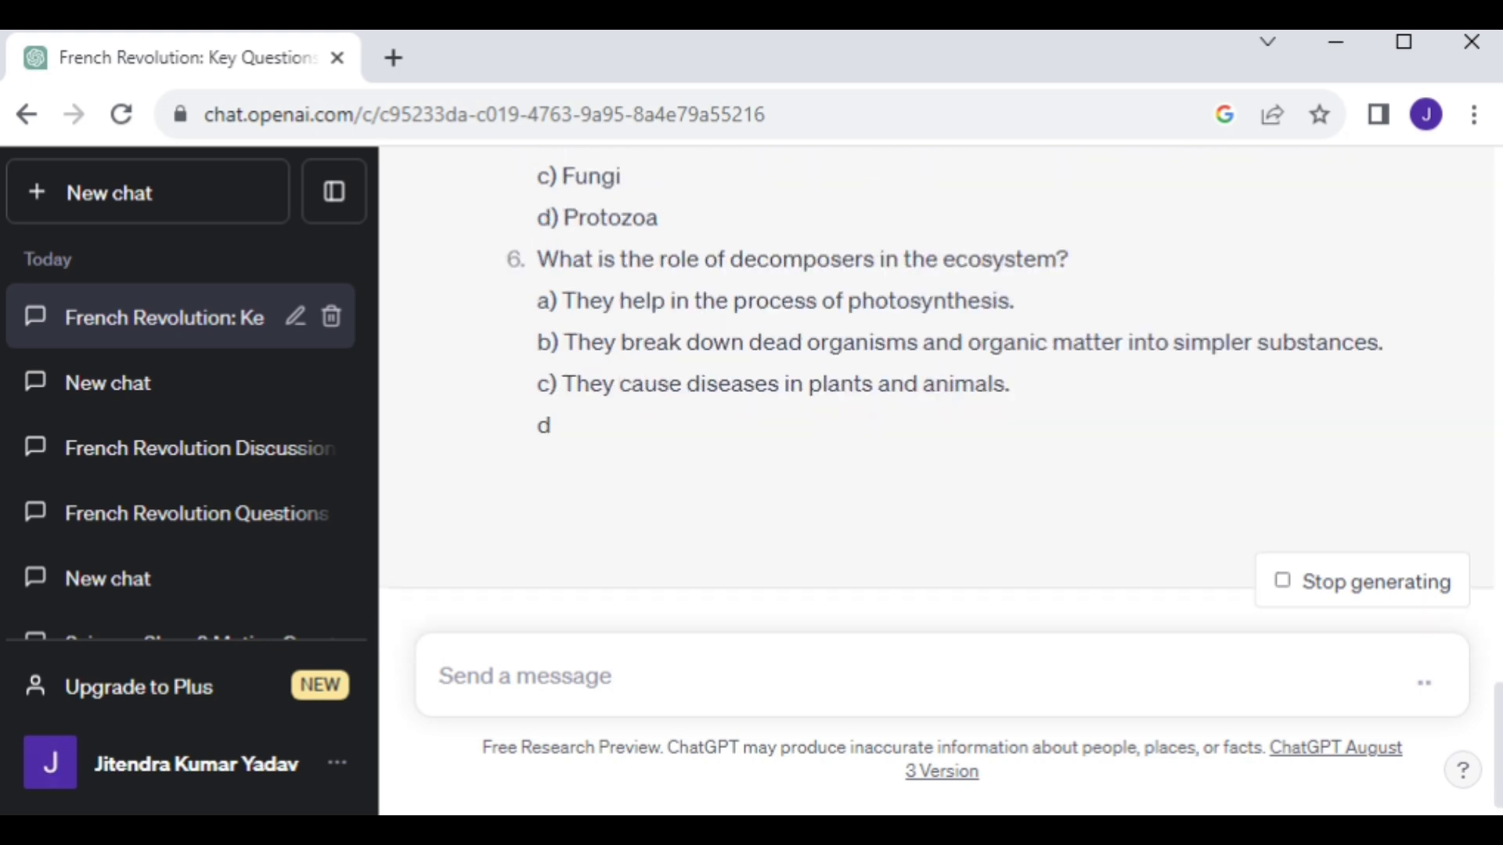
{"action": "scroll", "coordinate": [723, 325], "scroll_direction": "up", "scroll_amount": 5}
{"action": "scroll", "coordinate": [722, 326], "scroll_direction": "up", "scroll_amount": 1}
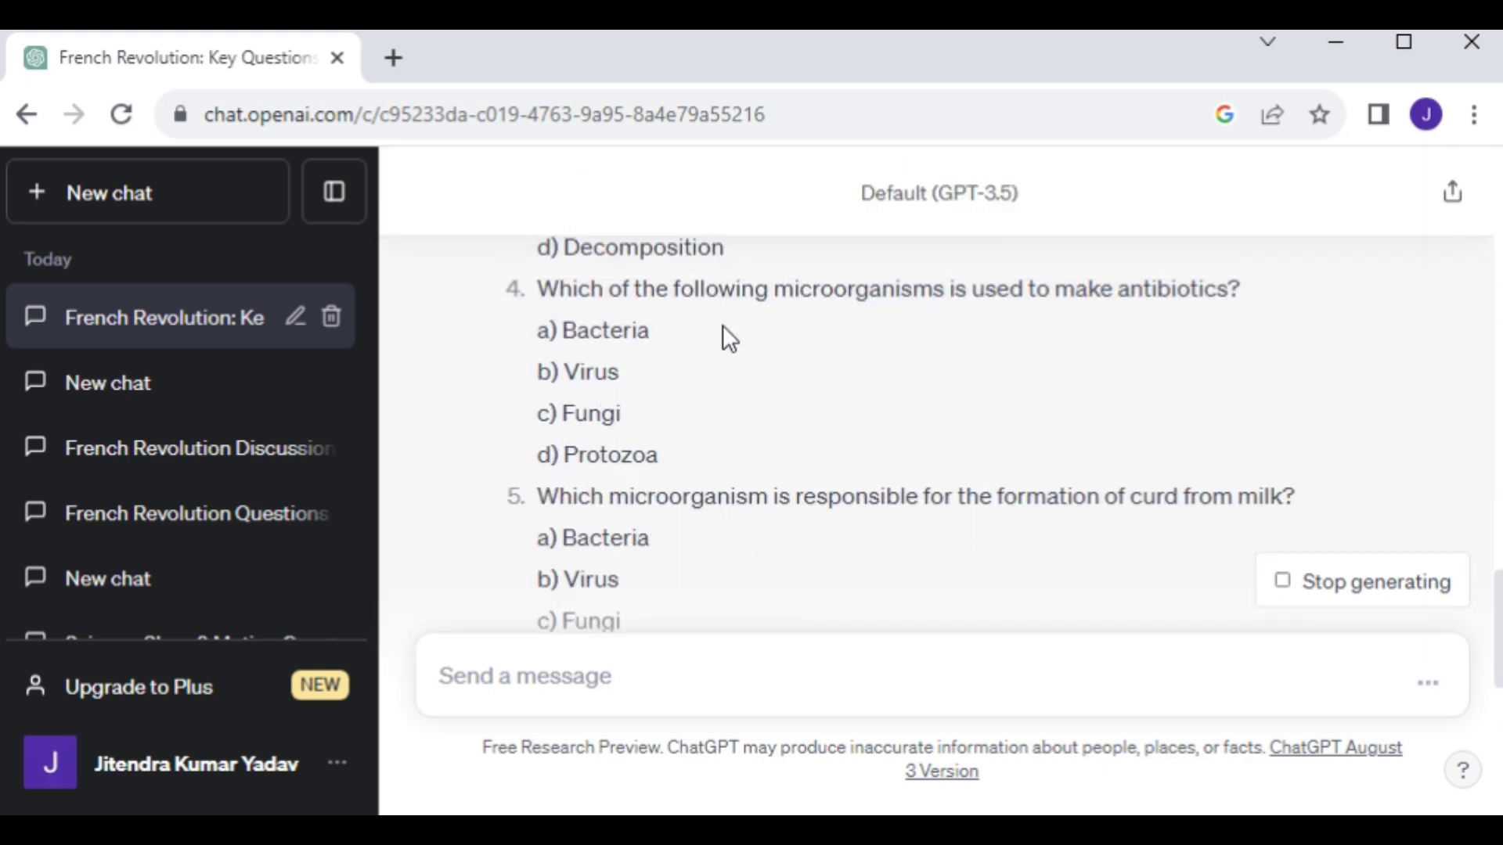
{"action": "scroll", "coordinate": [723, 326], "scroll_direction": "down", "scroll_amount": 10}
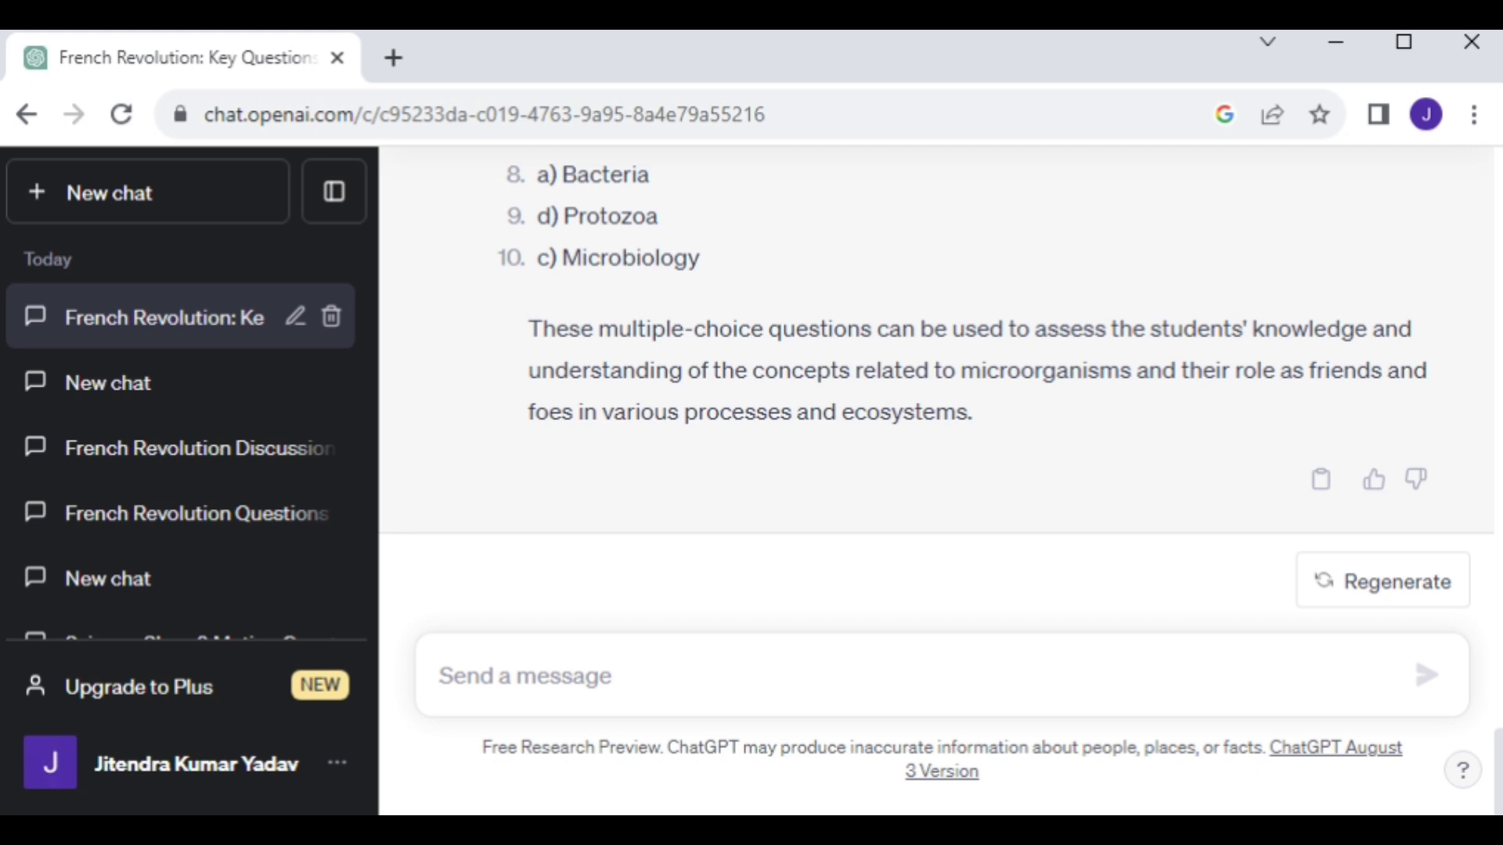
Copy the follow-up line 'Can you make them tough?' from the Word question paper.
{"action": "key", "text": "alt+Tab"}
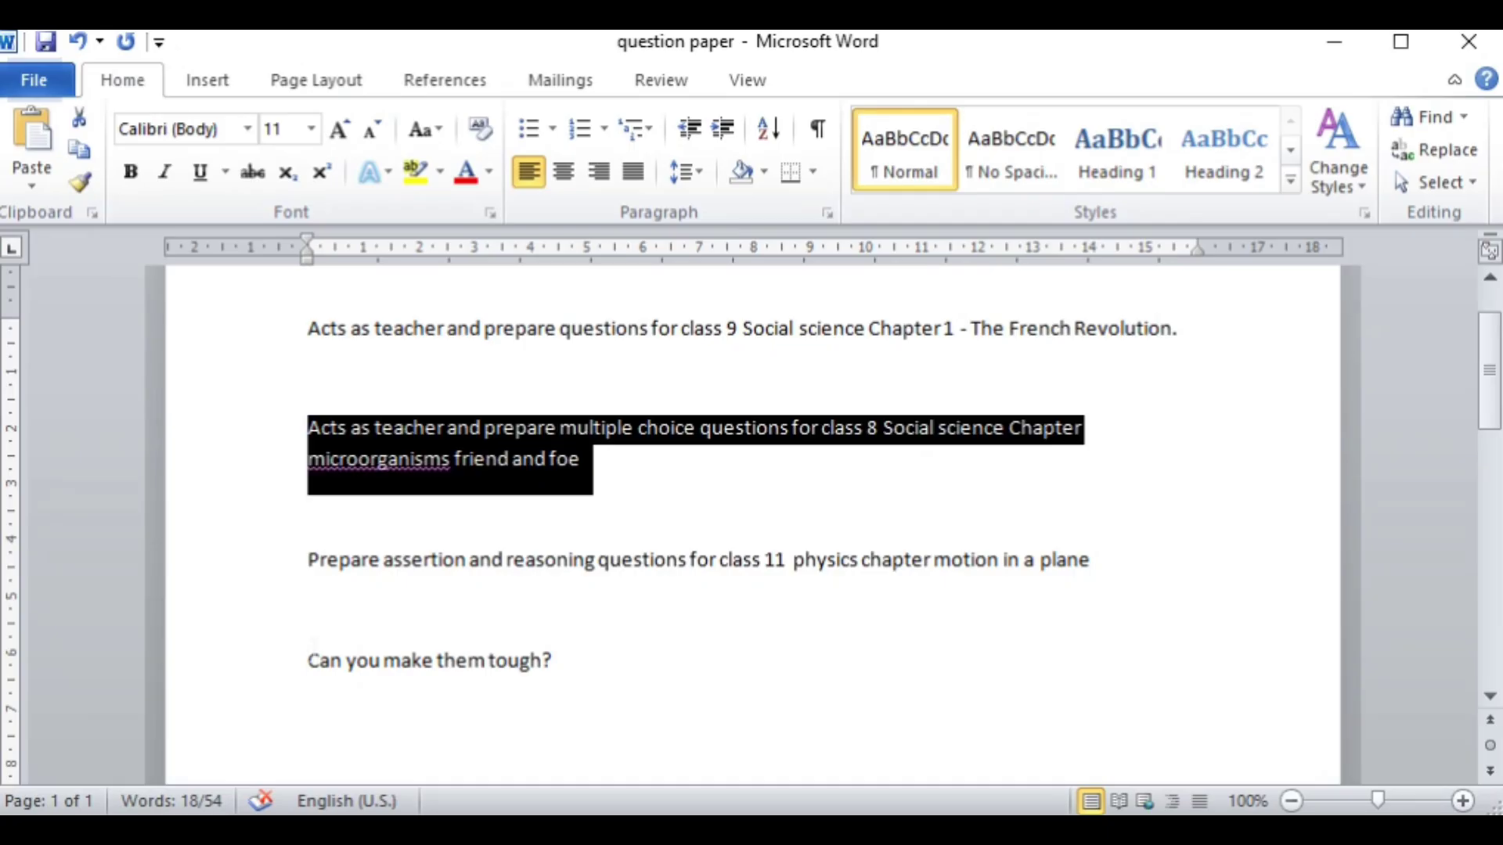
{"action": "left_click_drag", "start_coordinate": [308, 661], "coordinate": [631, 669]}
{"action": "key", "text": "ctrl+c"}
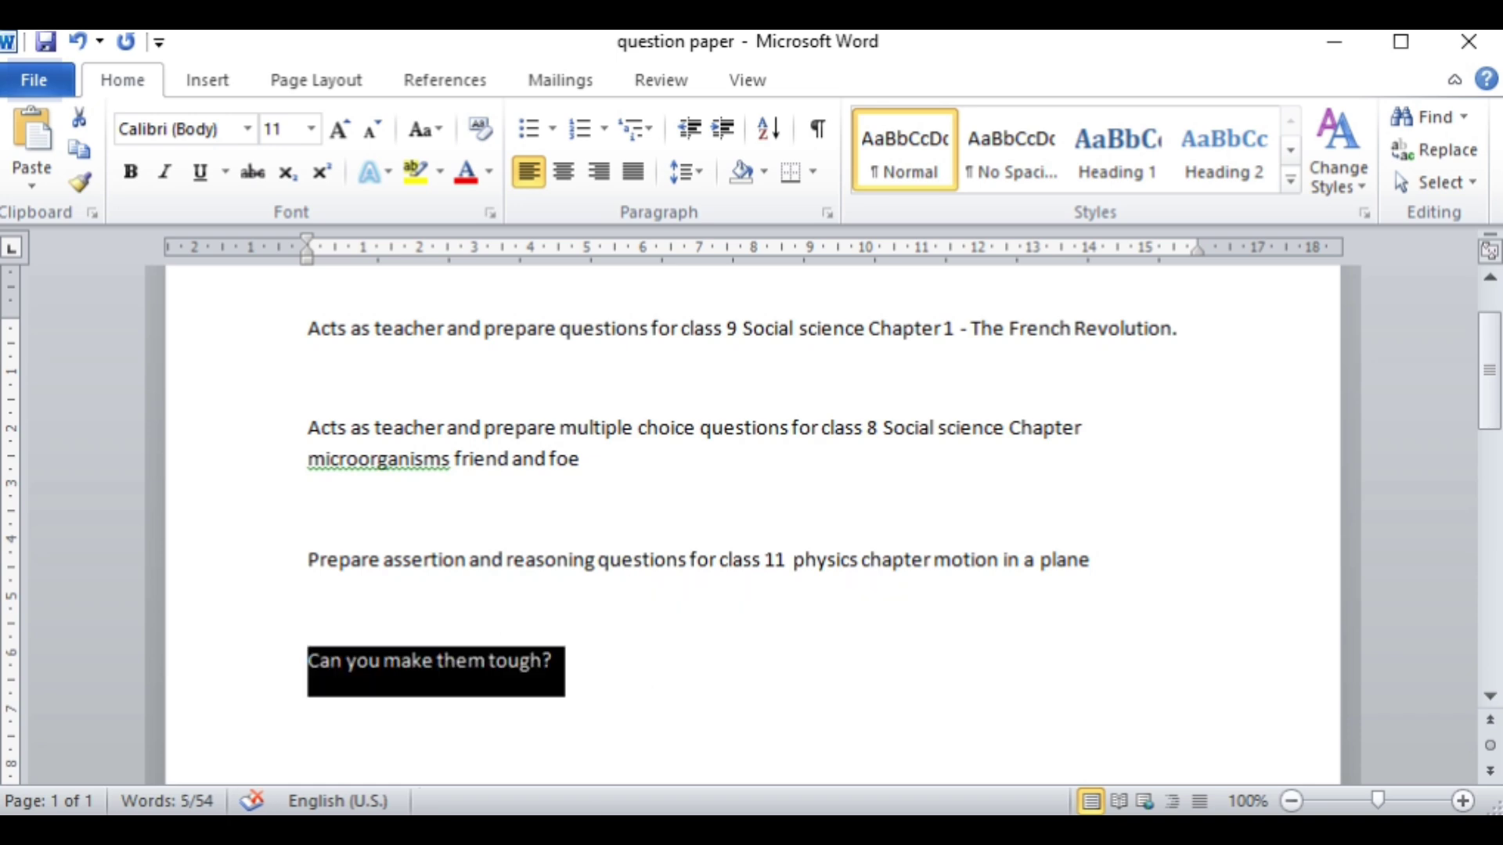
{"action": "key", "text": "alt+Tab"}
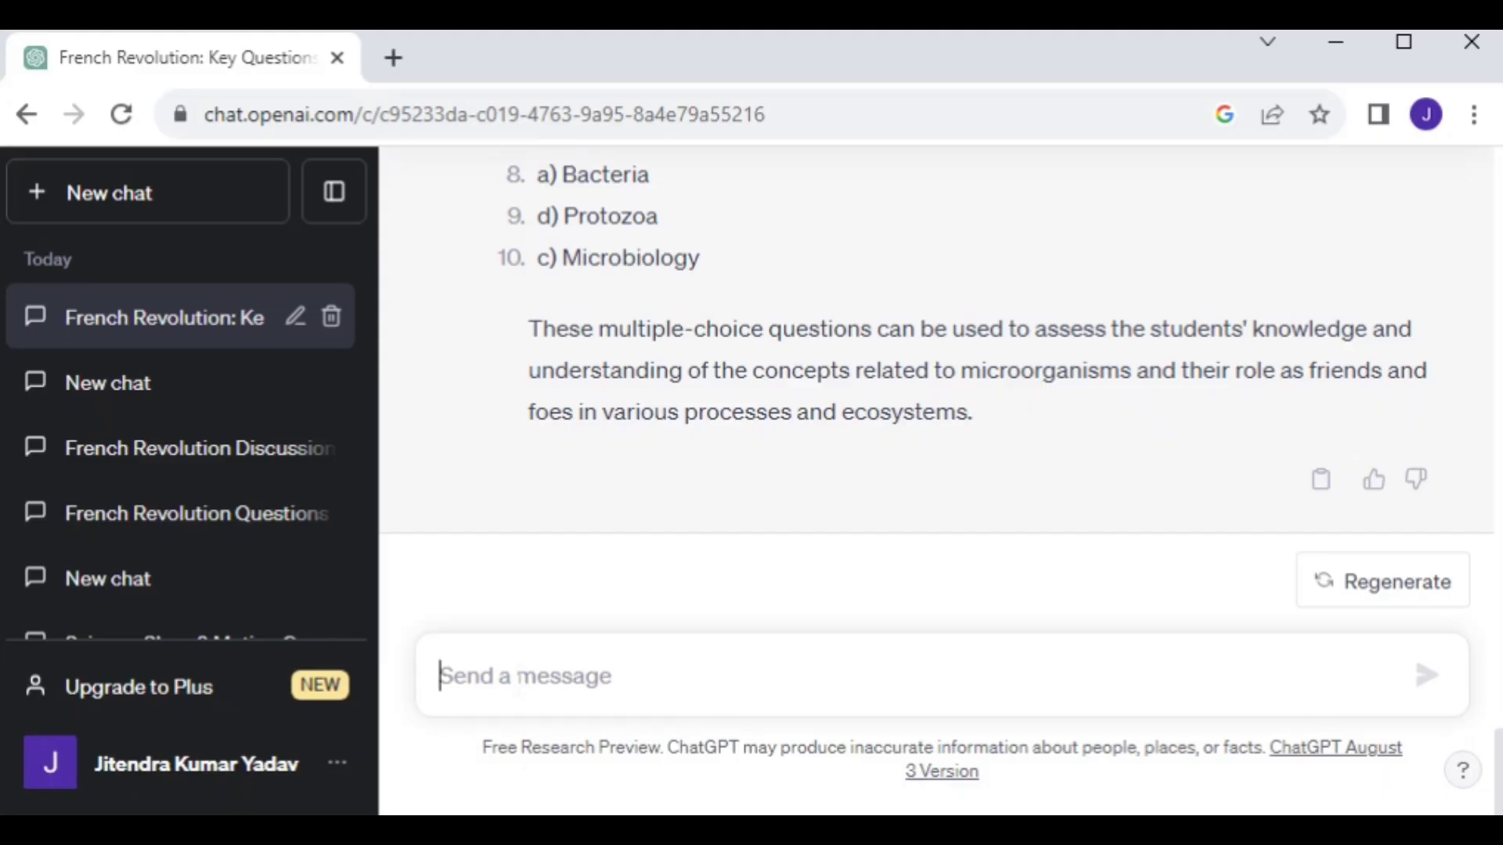
Send 'Can you make them tough?' to get ten harder microorganisms questions, then return to Word.
{"action": "key", "text": "ctrl+v"}
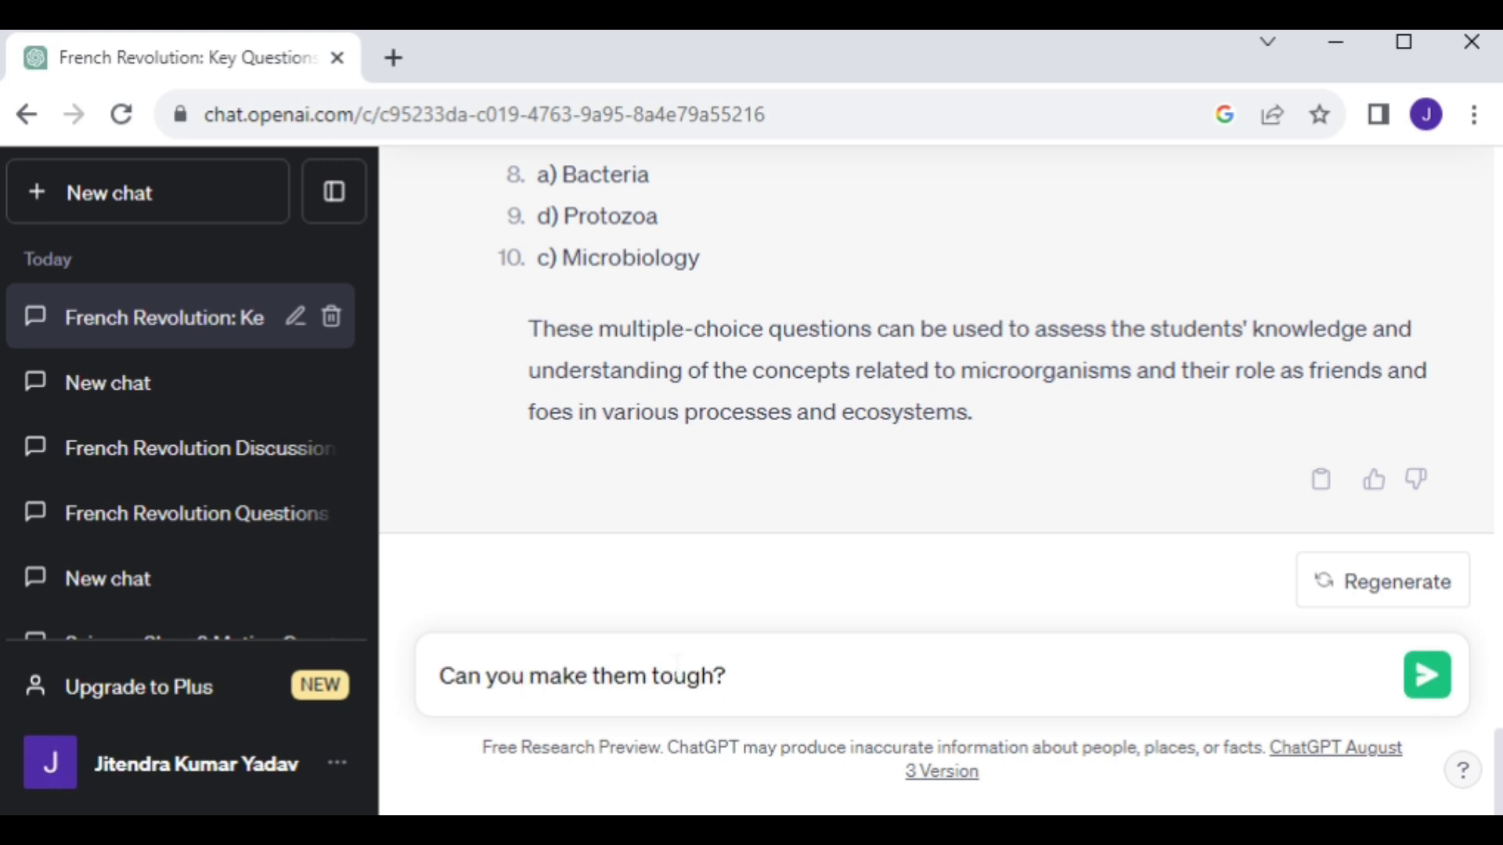
{"action": "key", "text": "Return"}
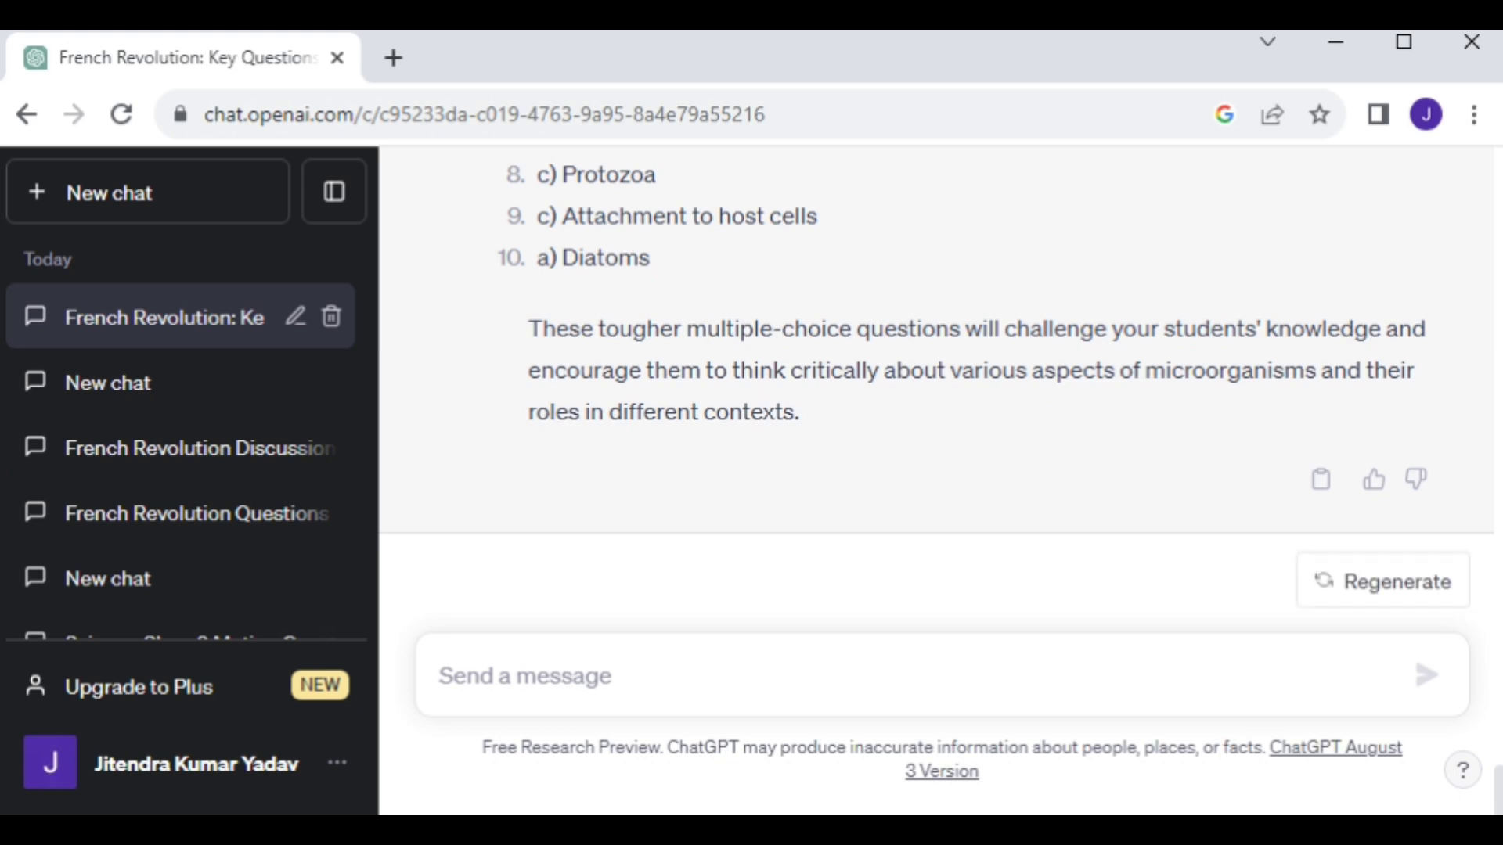
{"action": "key", "text": "alt+Tab"}
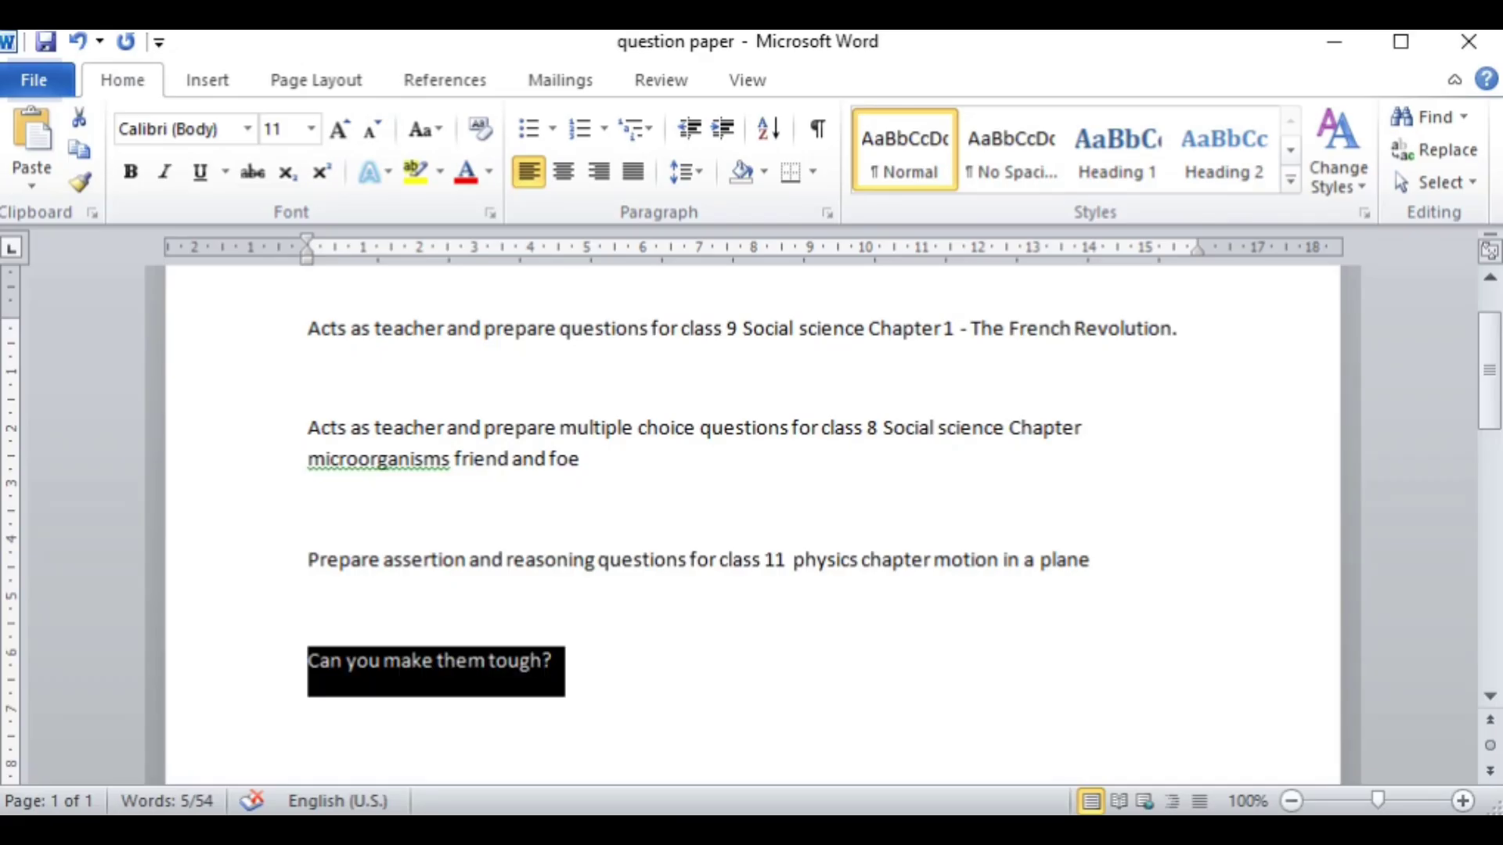
Copy the 'Prepare assertion…' class 11 motion in a plane line from Word and send it to ChatGPT.
{"action": "left_click", "coordinate": [346, 522]}
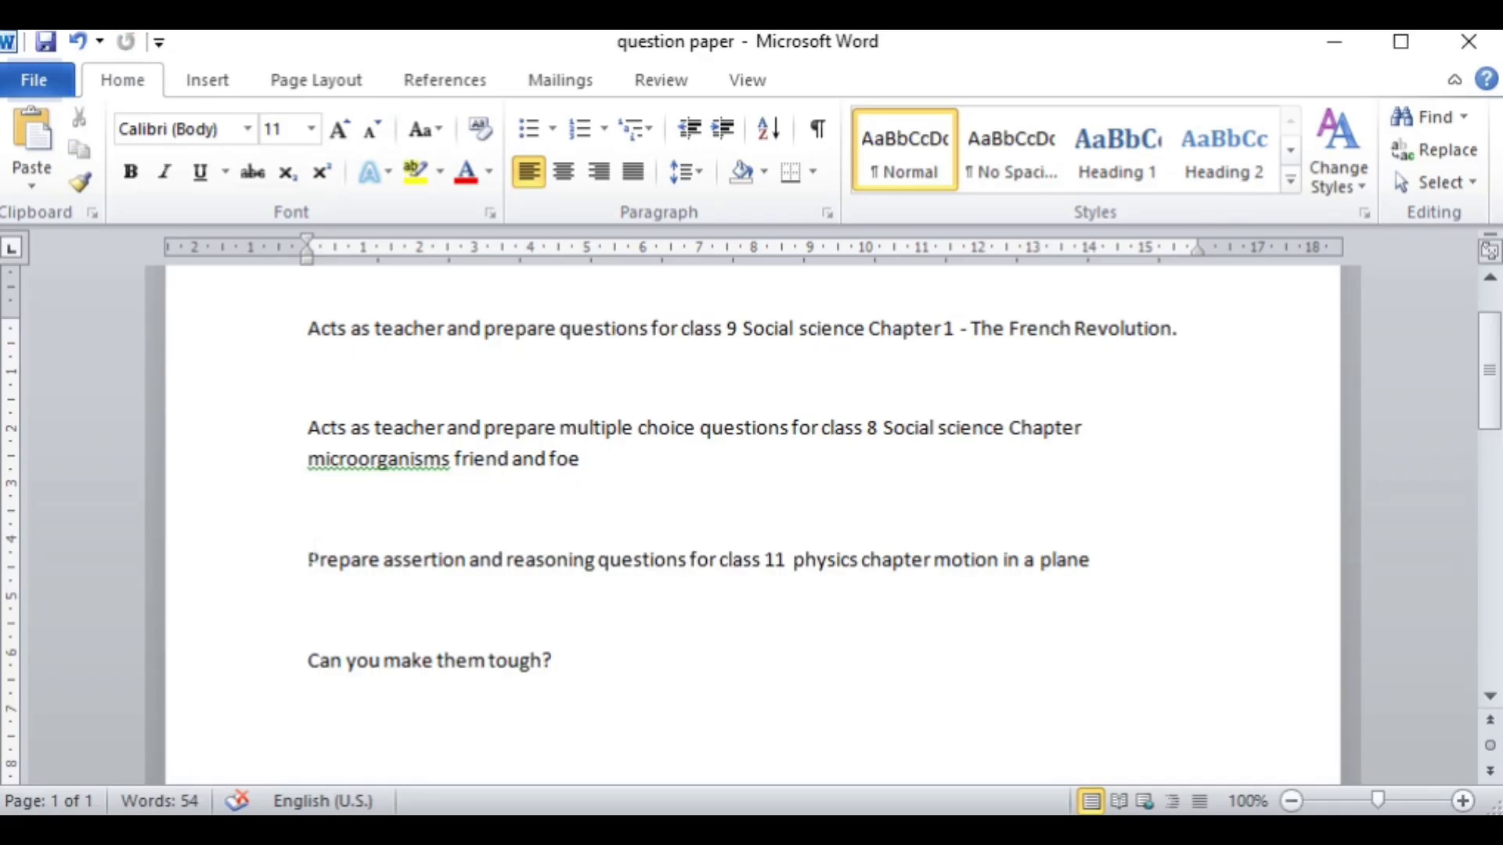
{"action": "left_click_drag", "start_coordinate": [308, 560], "coordinate": [1101, 563]}
{"action": "key", "text": "ctrl+c"}
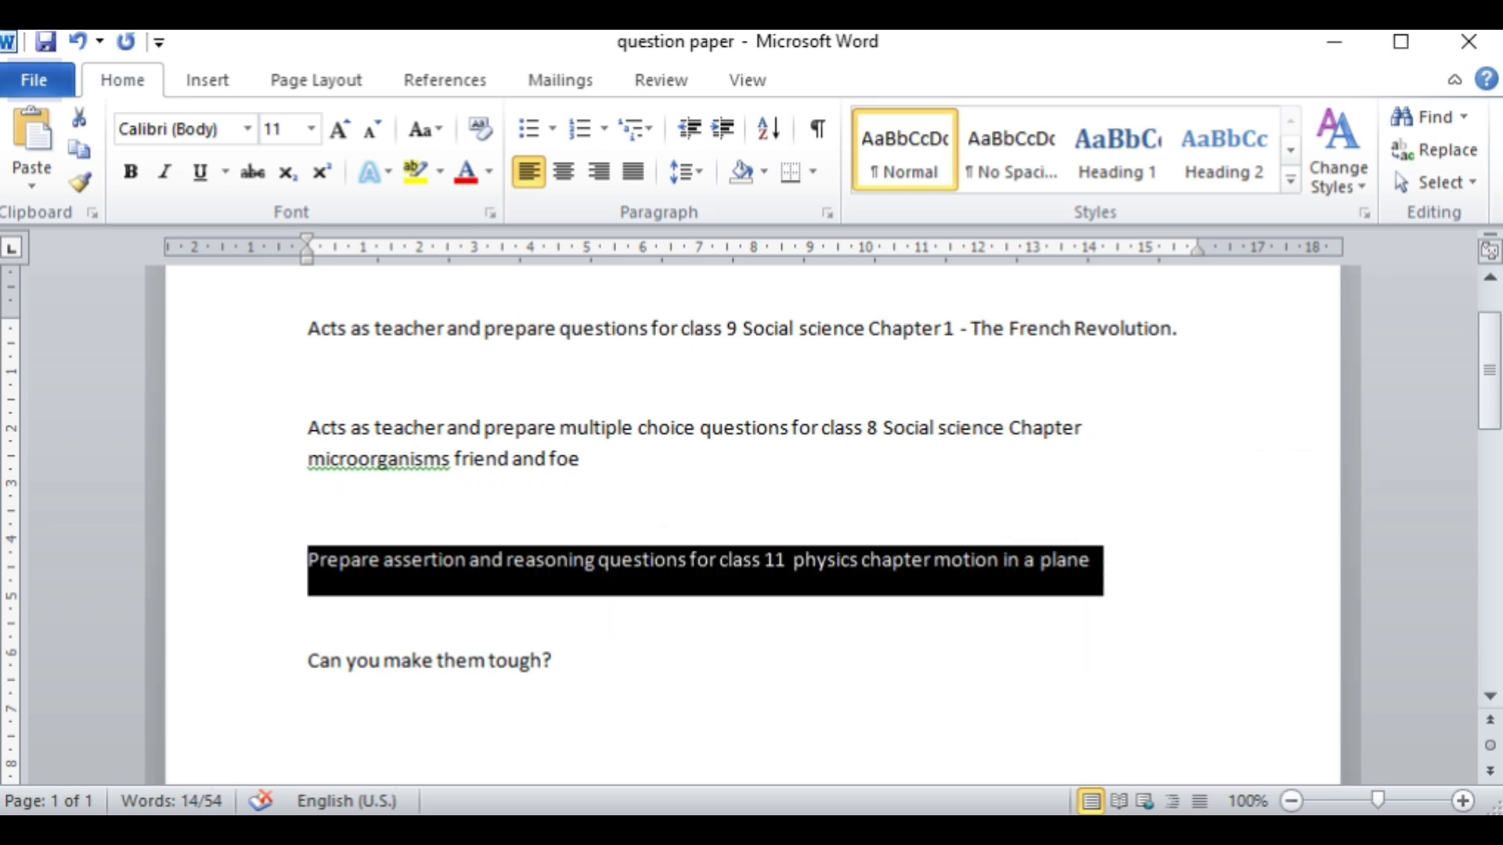
{"action": "key", "text": "alt+Tab"}
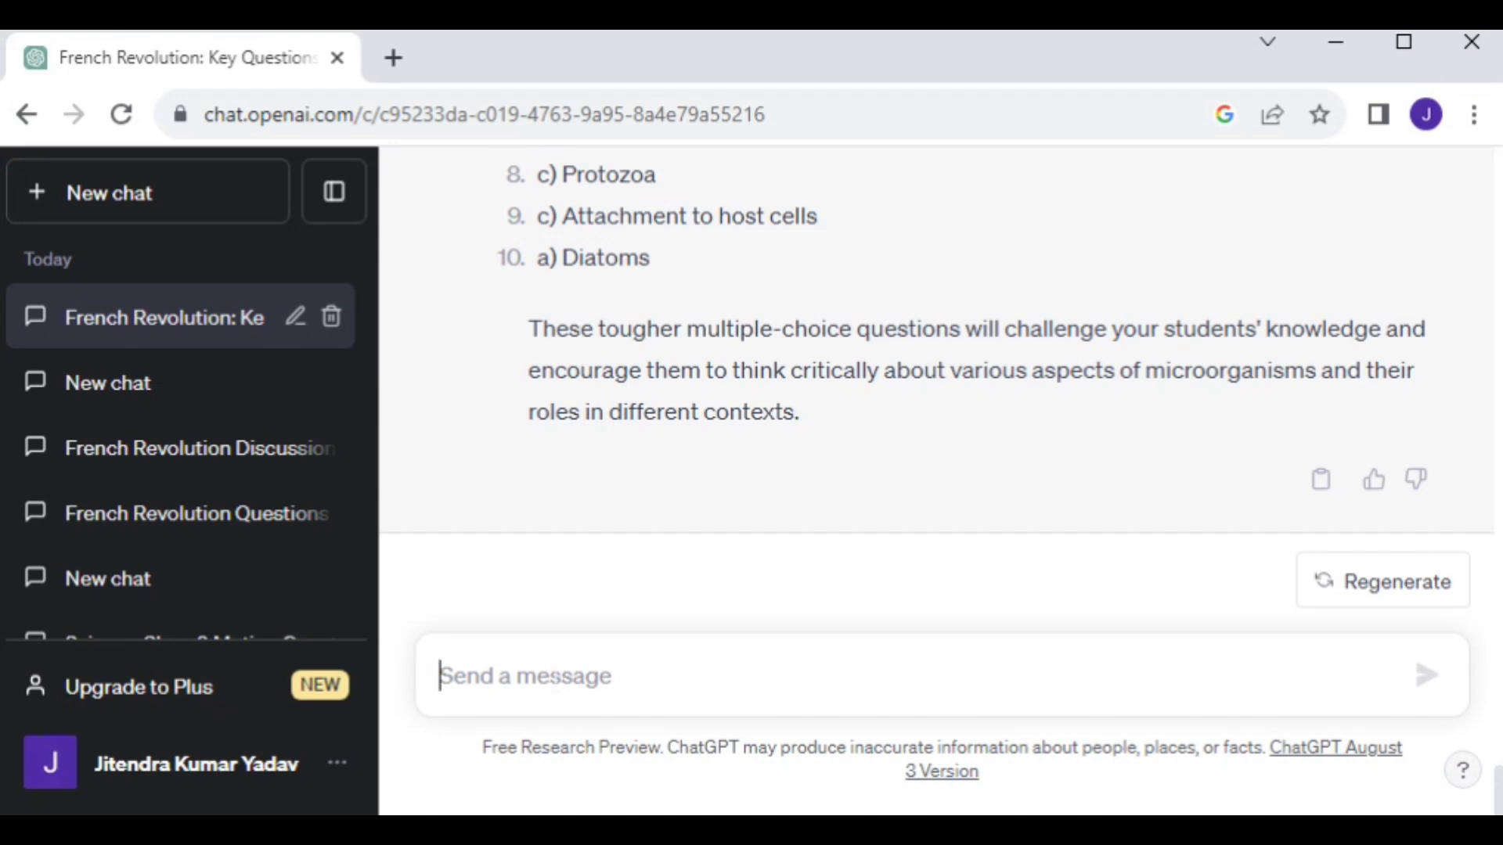
{"action": "key", "text": "ctrl+v"}
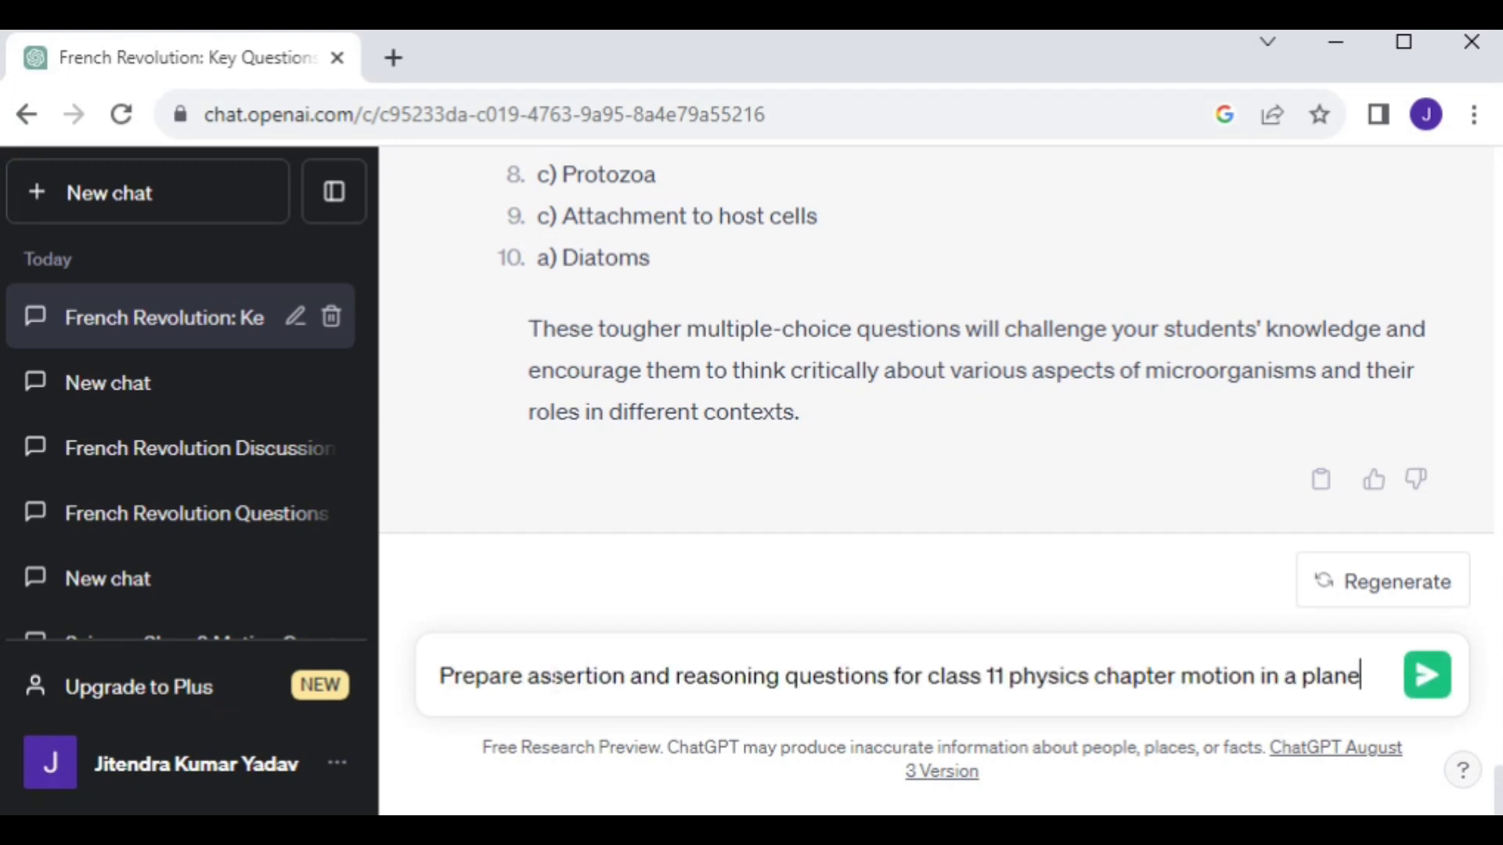
{"action": "key", "text": "Return"}
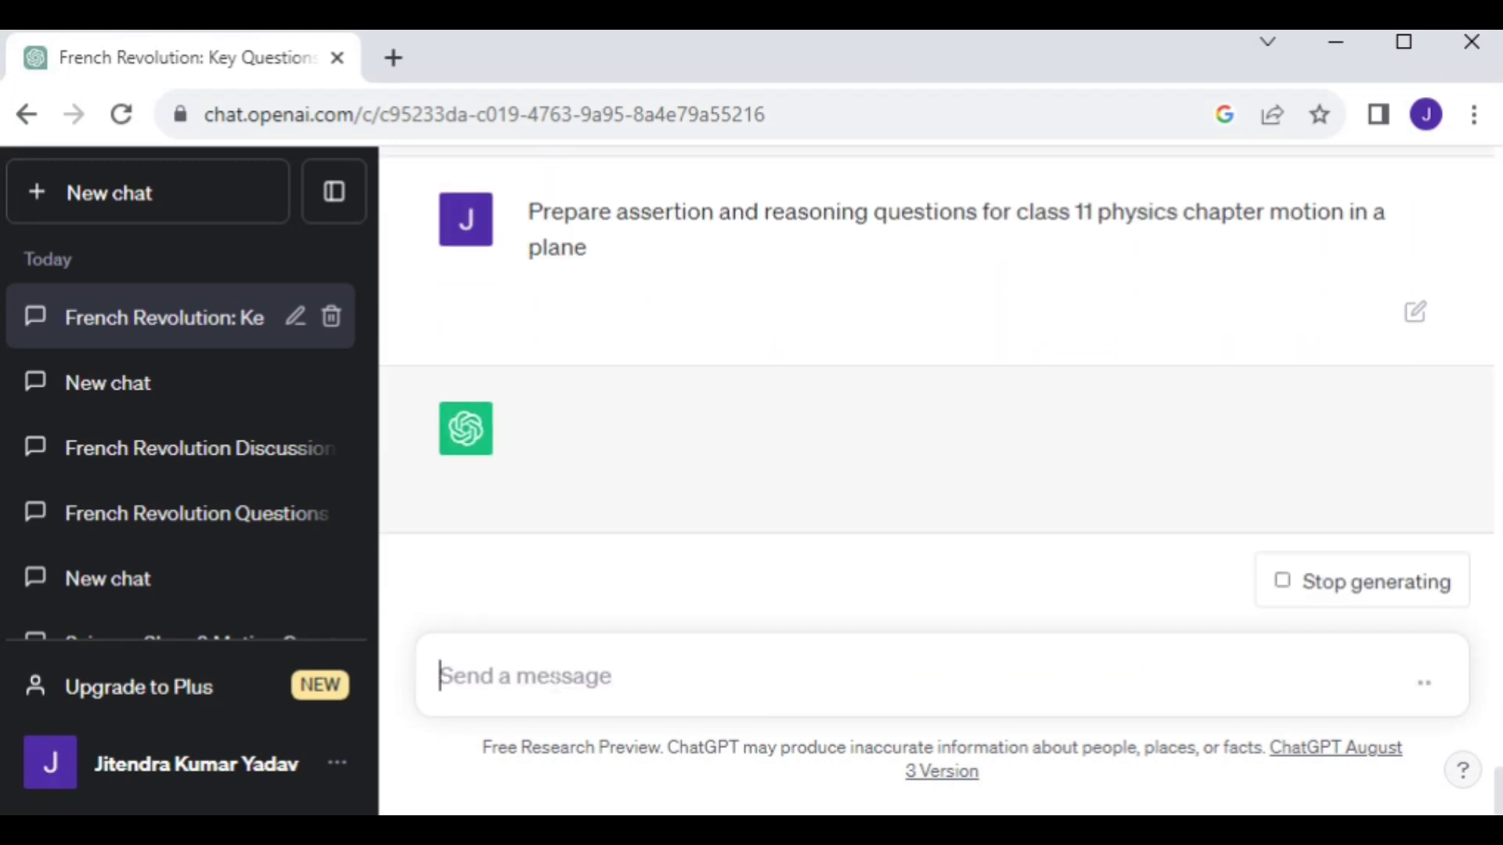